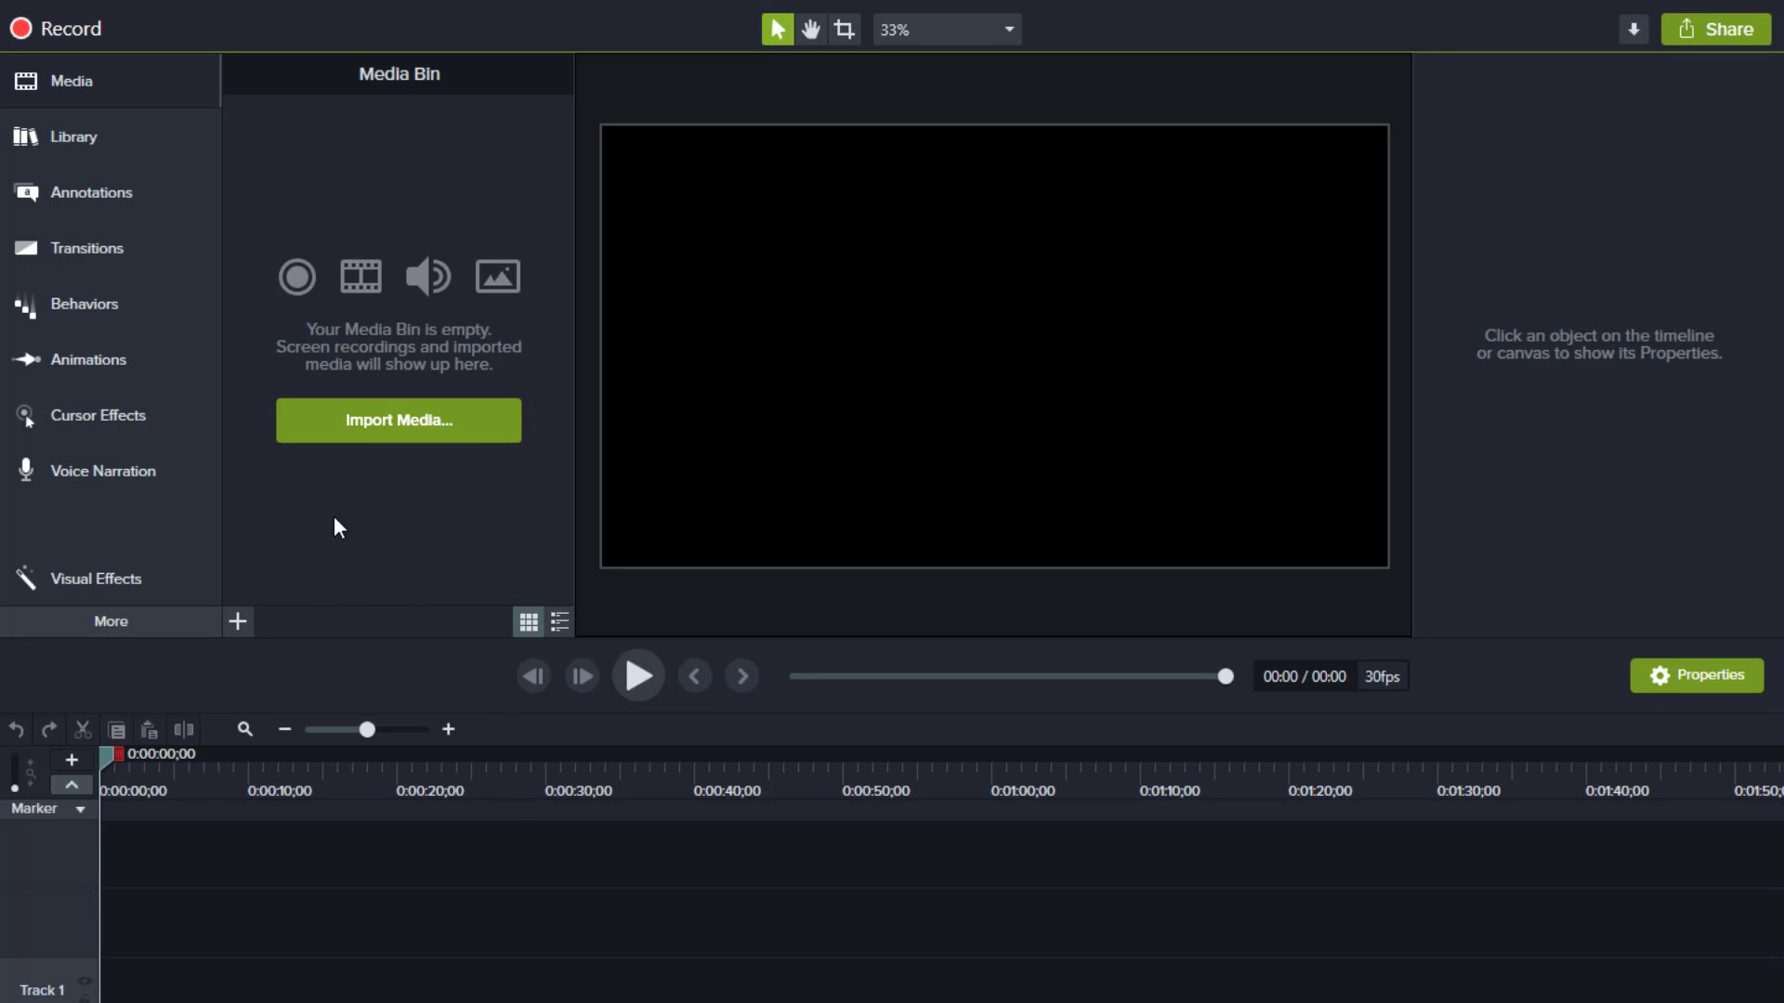
# Step: Import the video 20211208_104301 and place it on Track 2 at the start of the timeline
pyautogui.click(361, 424)
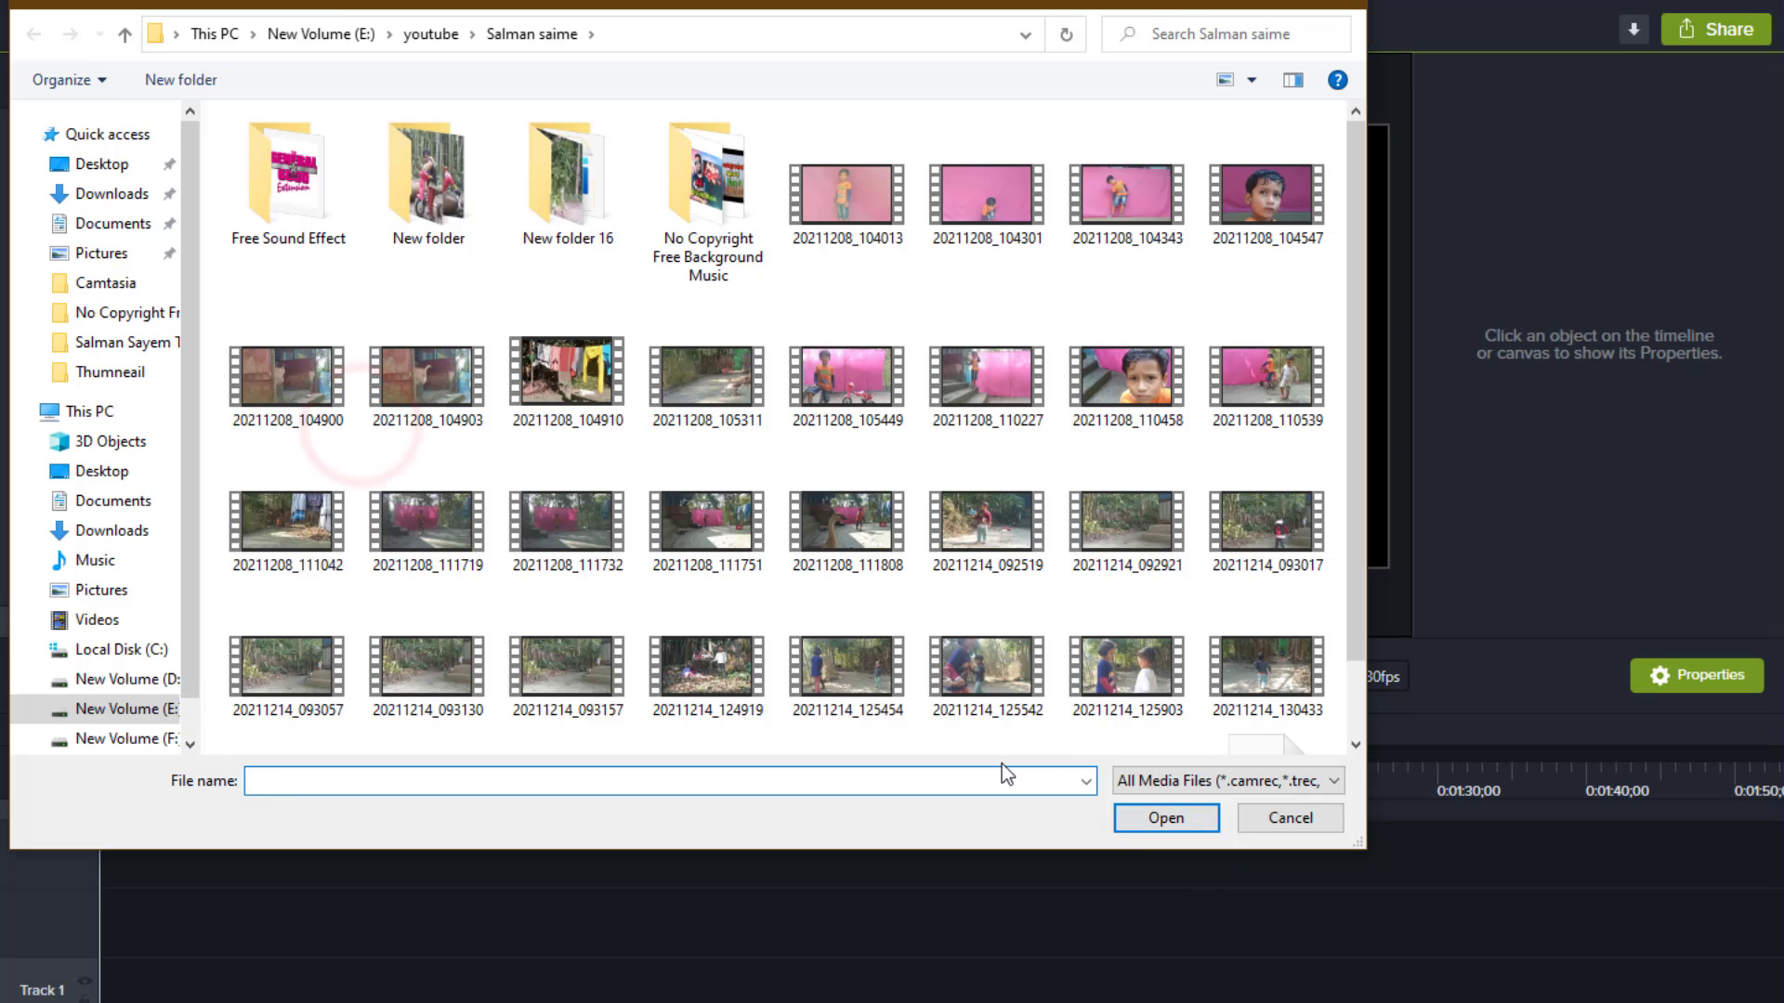
pyautogui.doubleClick(987, 196)
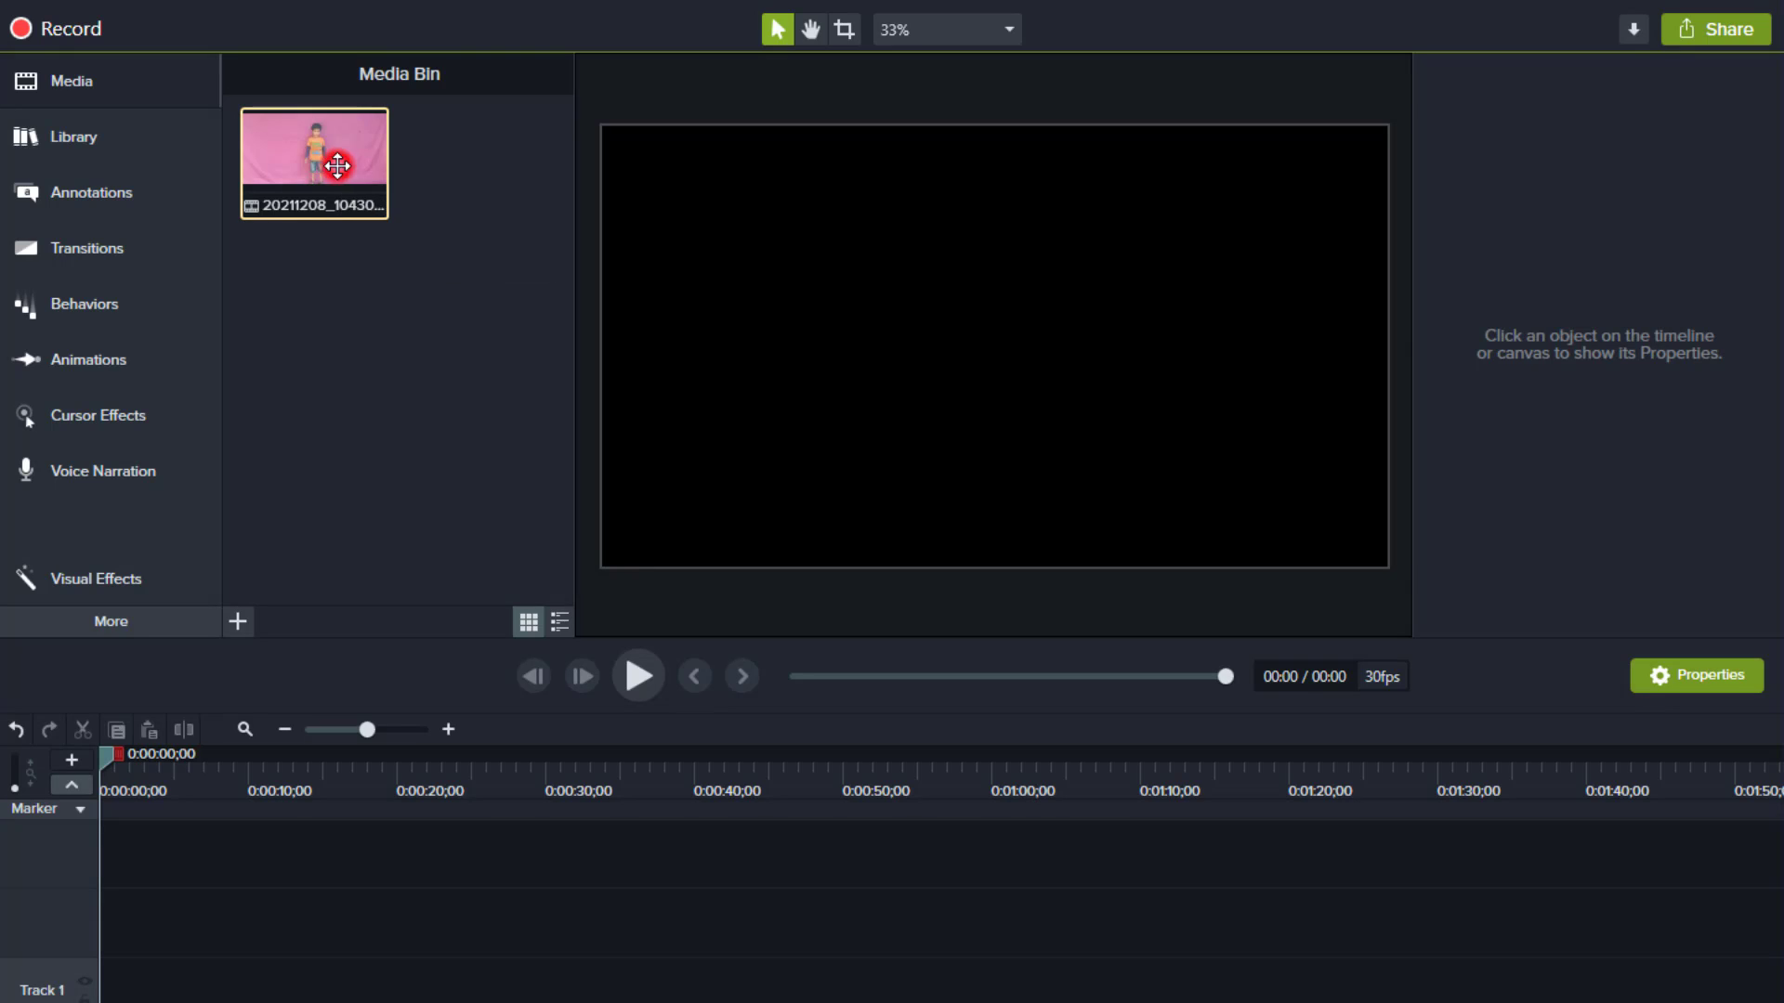
pyautogui.moveTo(337, 166); pyautogui.dragTo(104, 915)
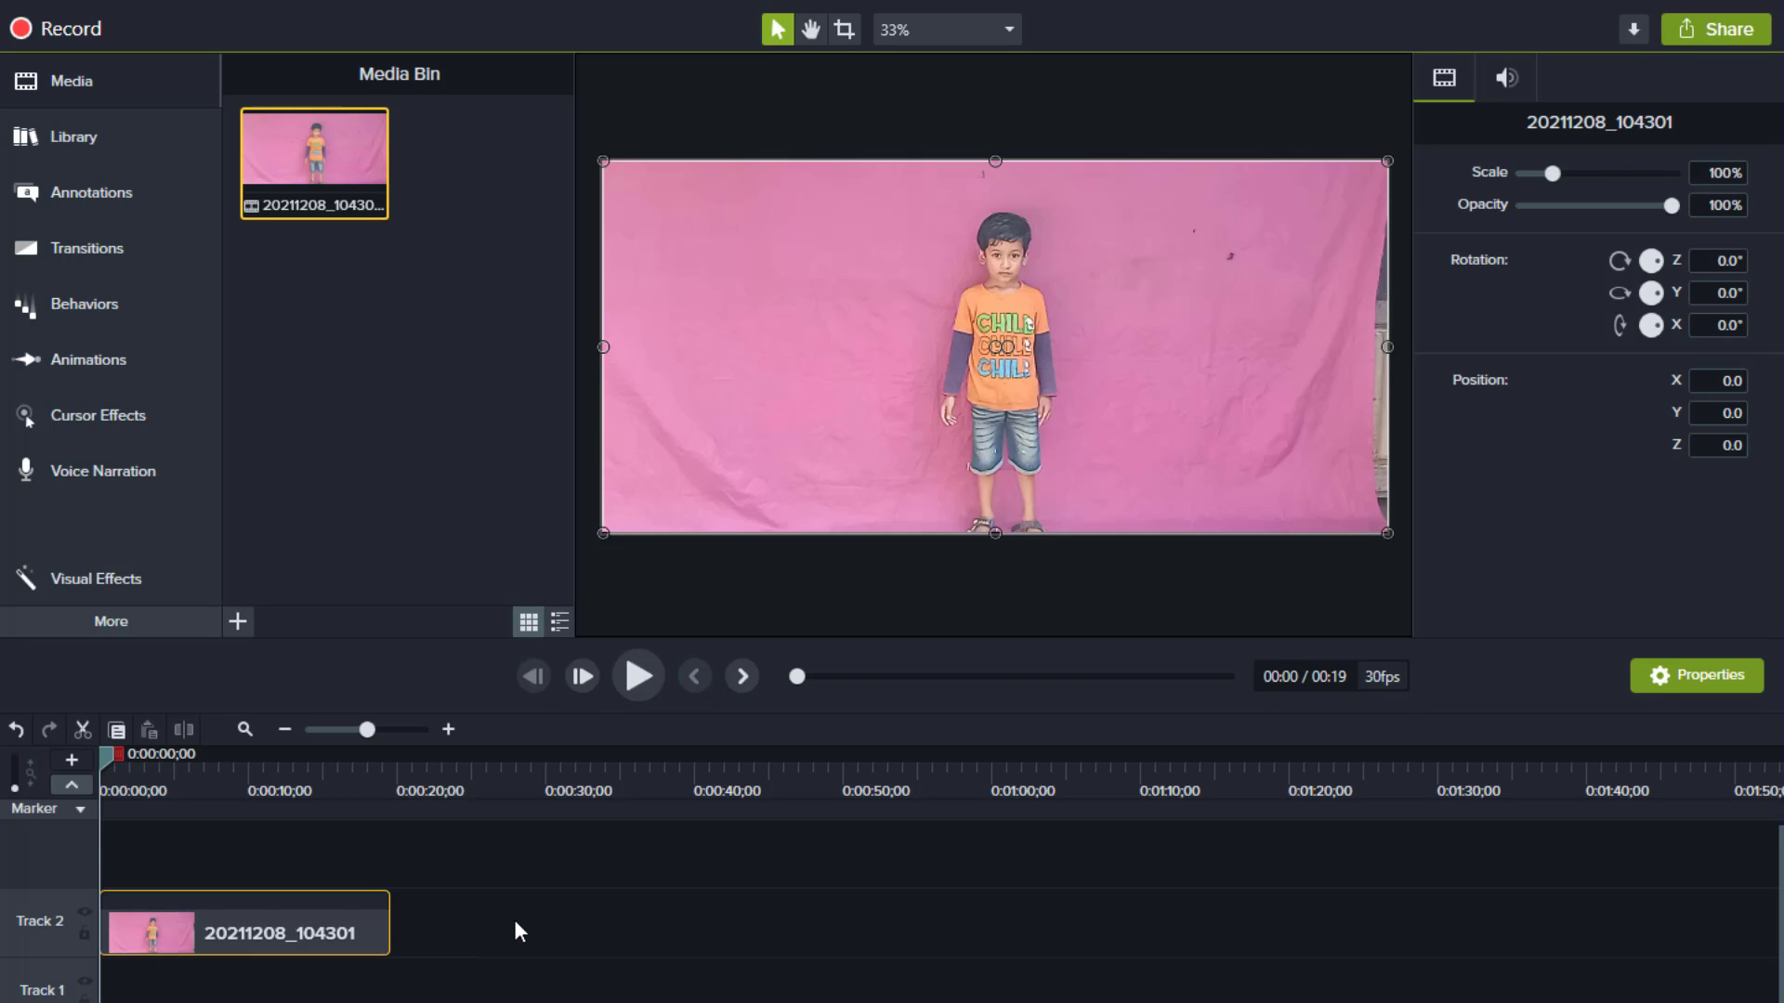
# Step: Preview the clip, split it at 0:00:04;24 and delete the part after the split
pyautogui.click(641, 677)
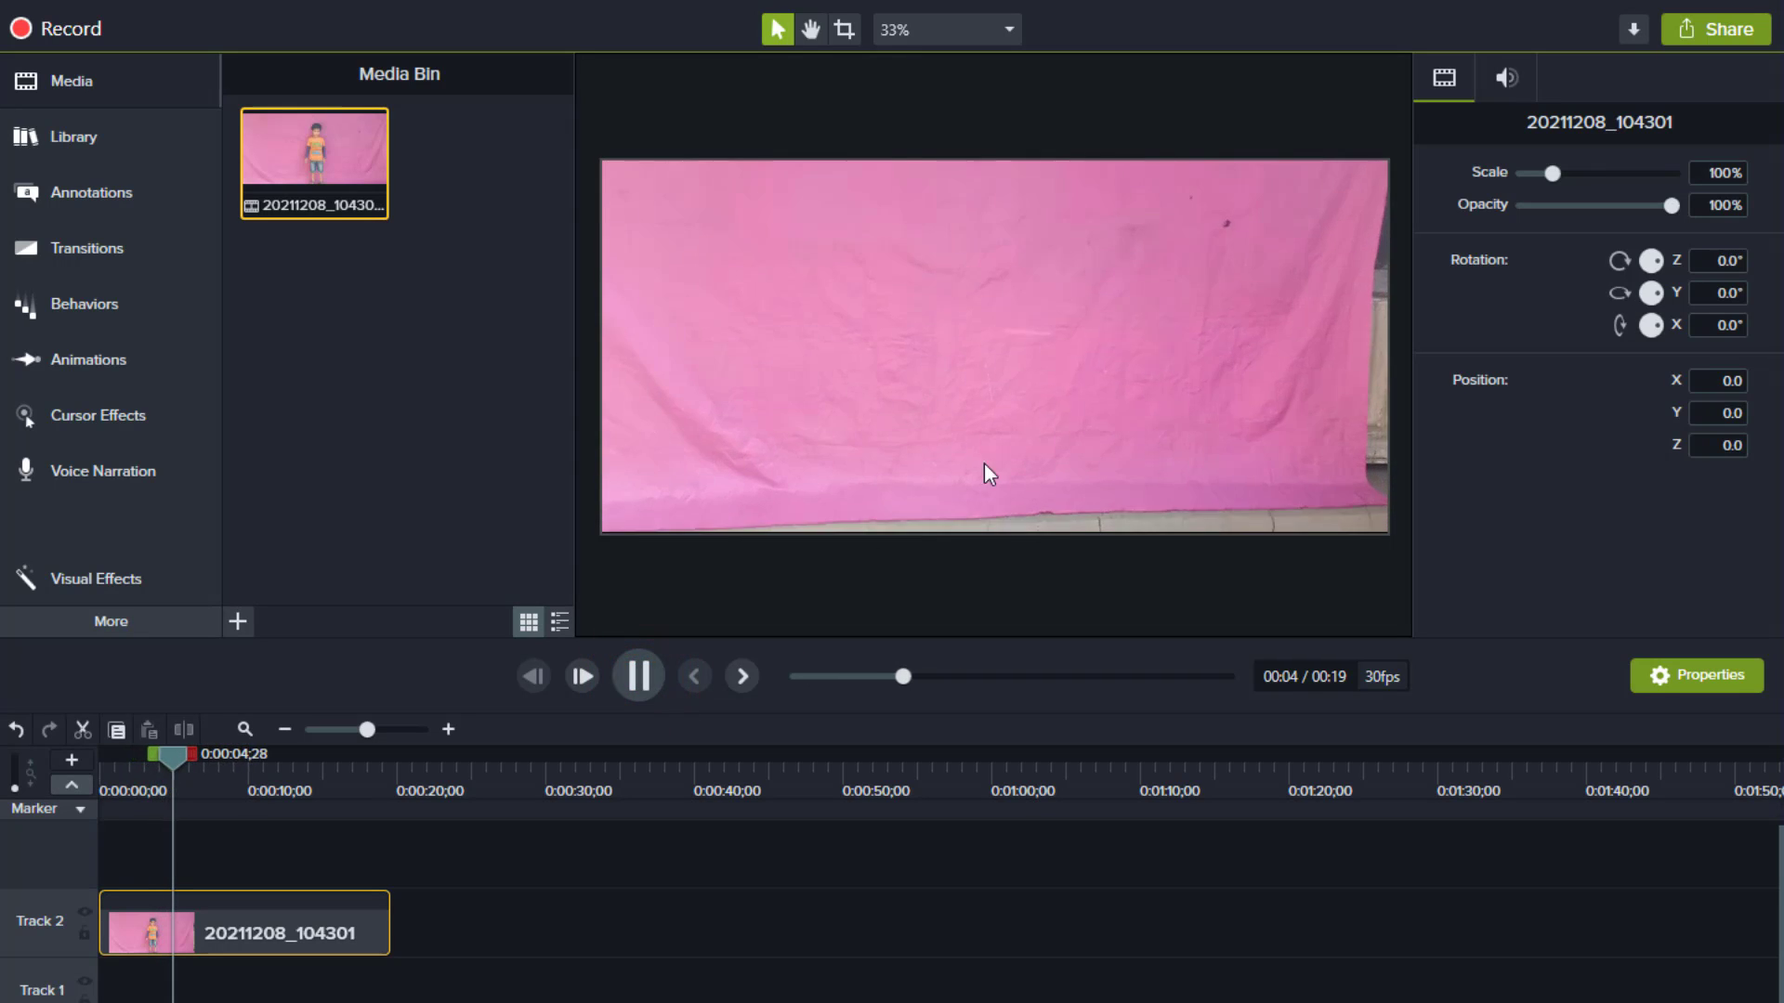
pyautogui.click(638, 692)
pyautogui.moveTo(201, 758); pyautogui.dragTo(171, 760)
pyautogui.click(185, 728)
pyautogui.click(239, 933)
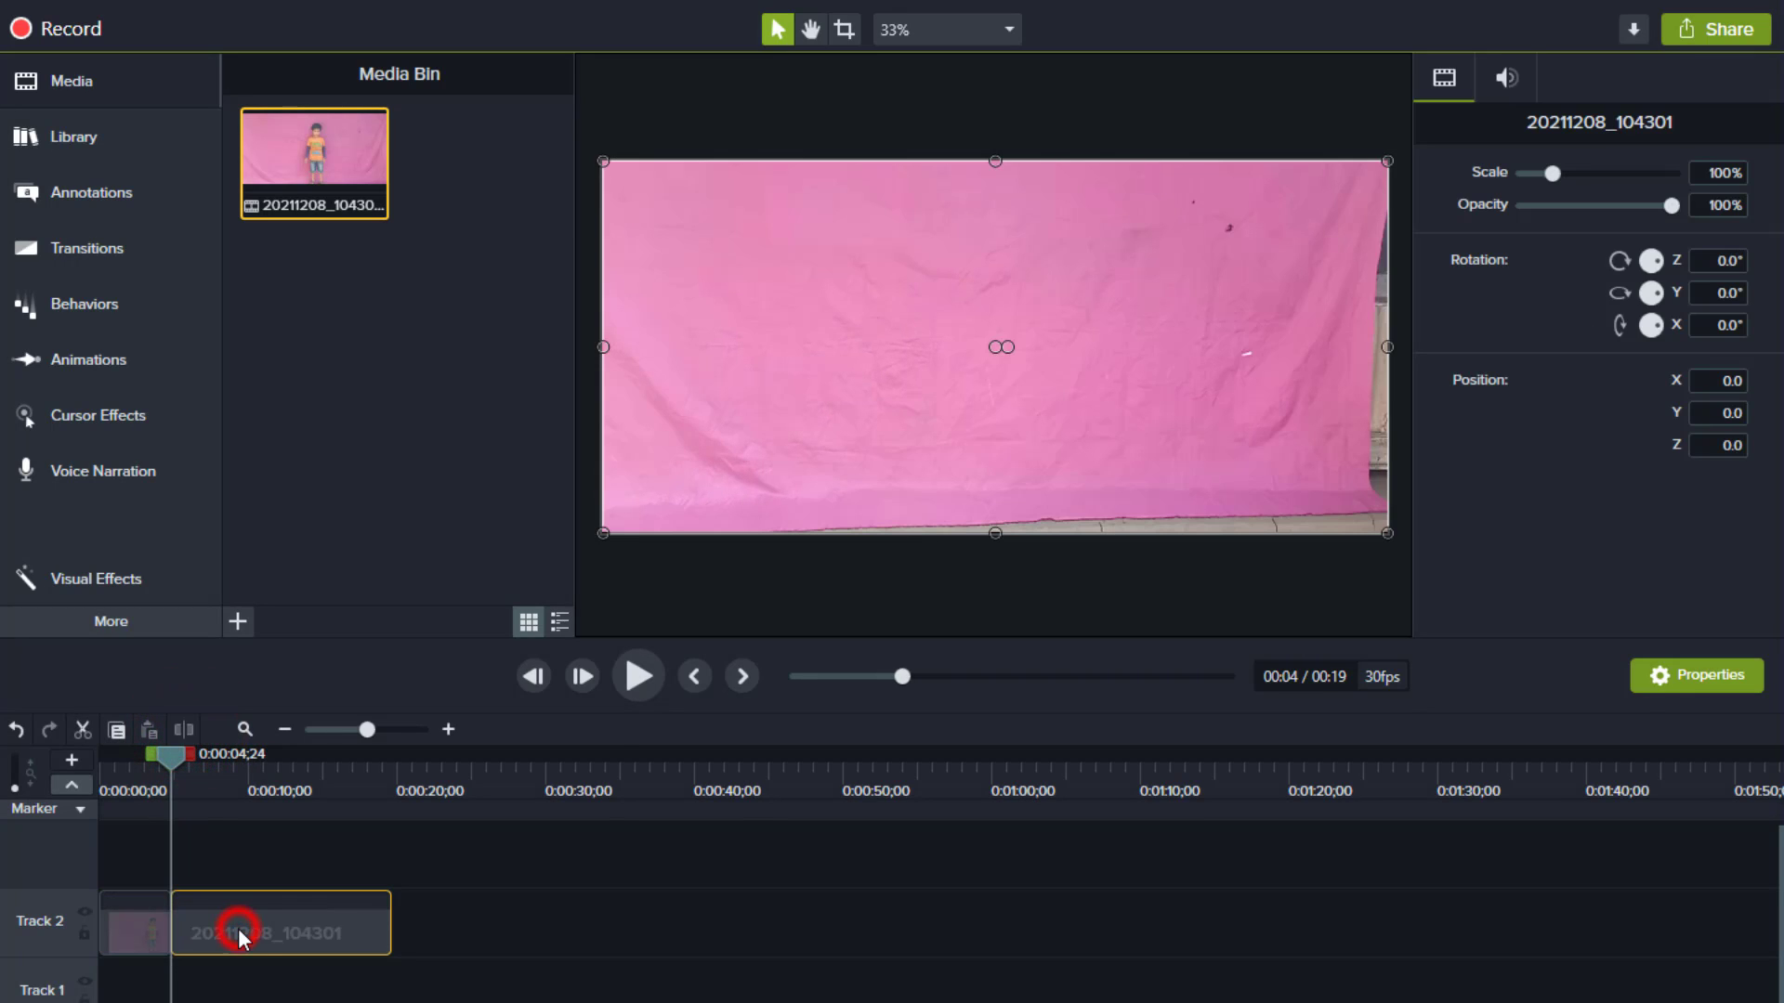
pyautogui.rightClick(238, 928)
pyautogui.click(342, 397)
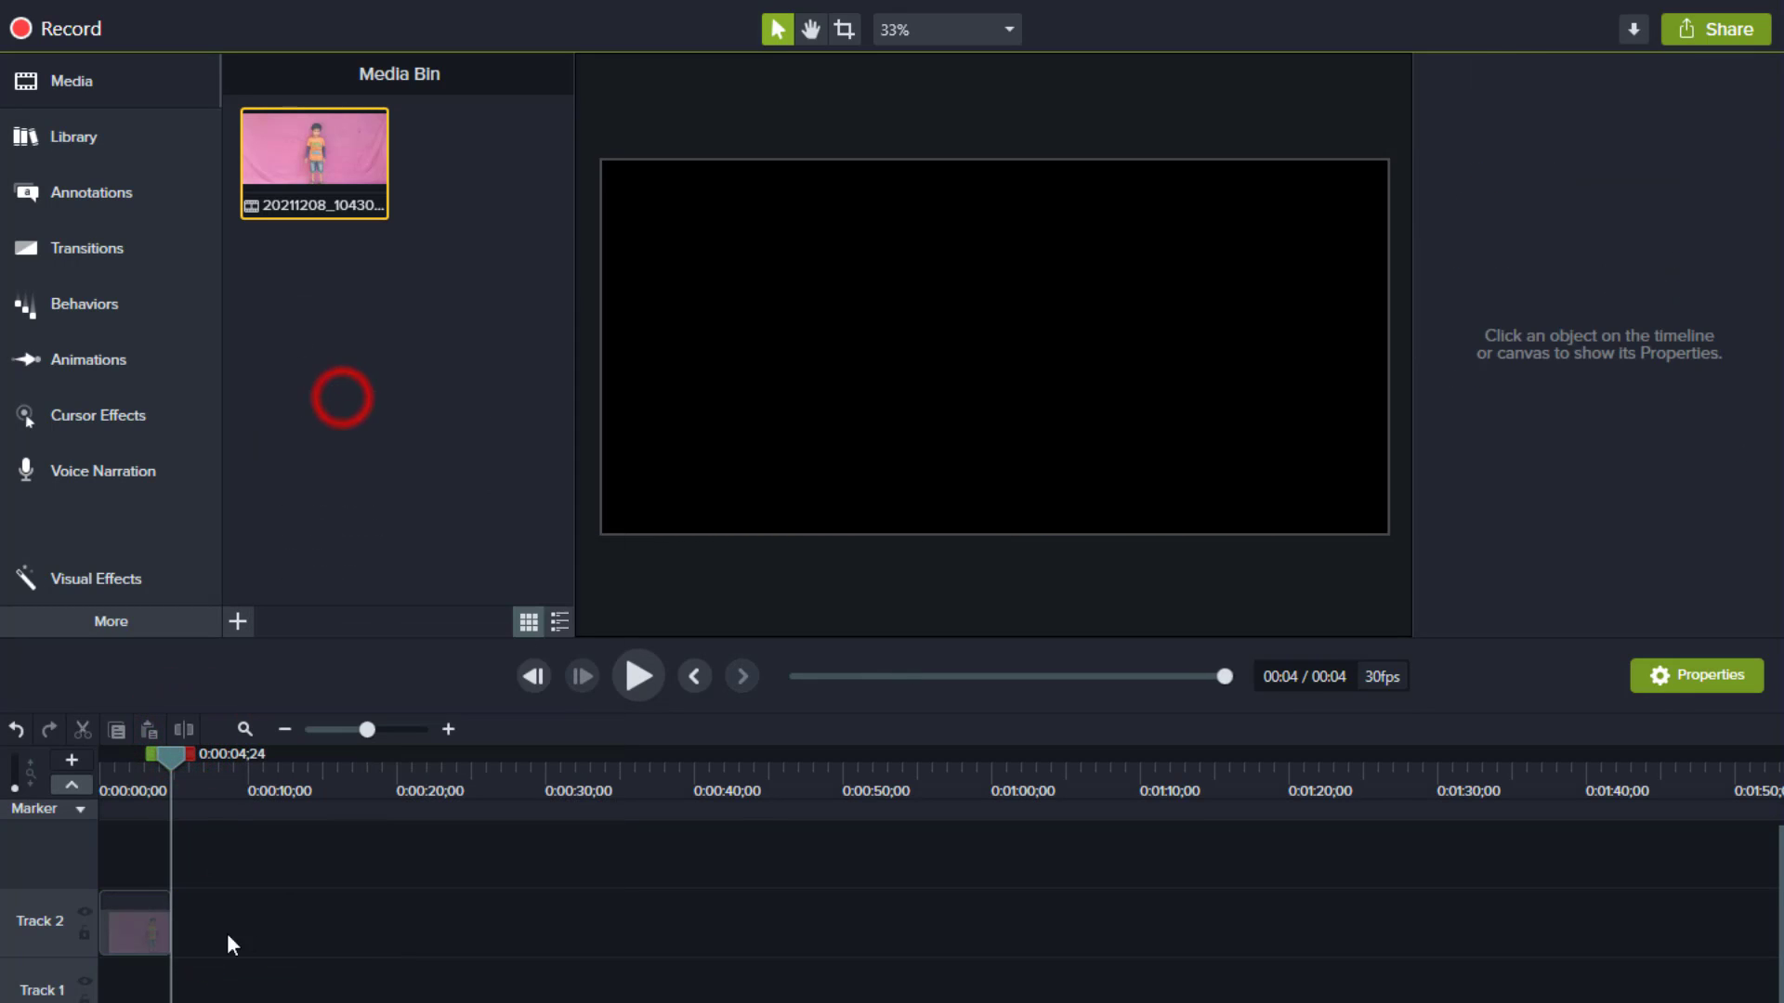
# Step: Trim the remaining clip on Track 2 to about 1 second 21 frames and place it at the timeline start
pyautogui.moveTo(166, 925); pyautogui.dragTo(108, 919)
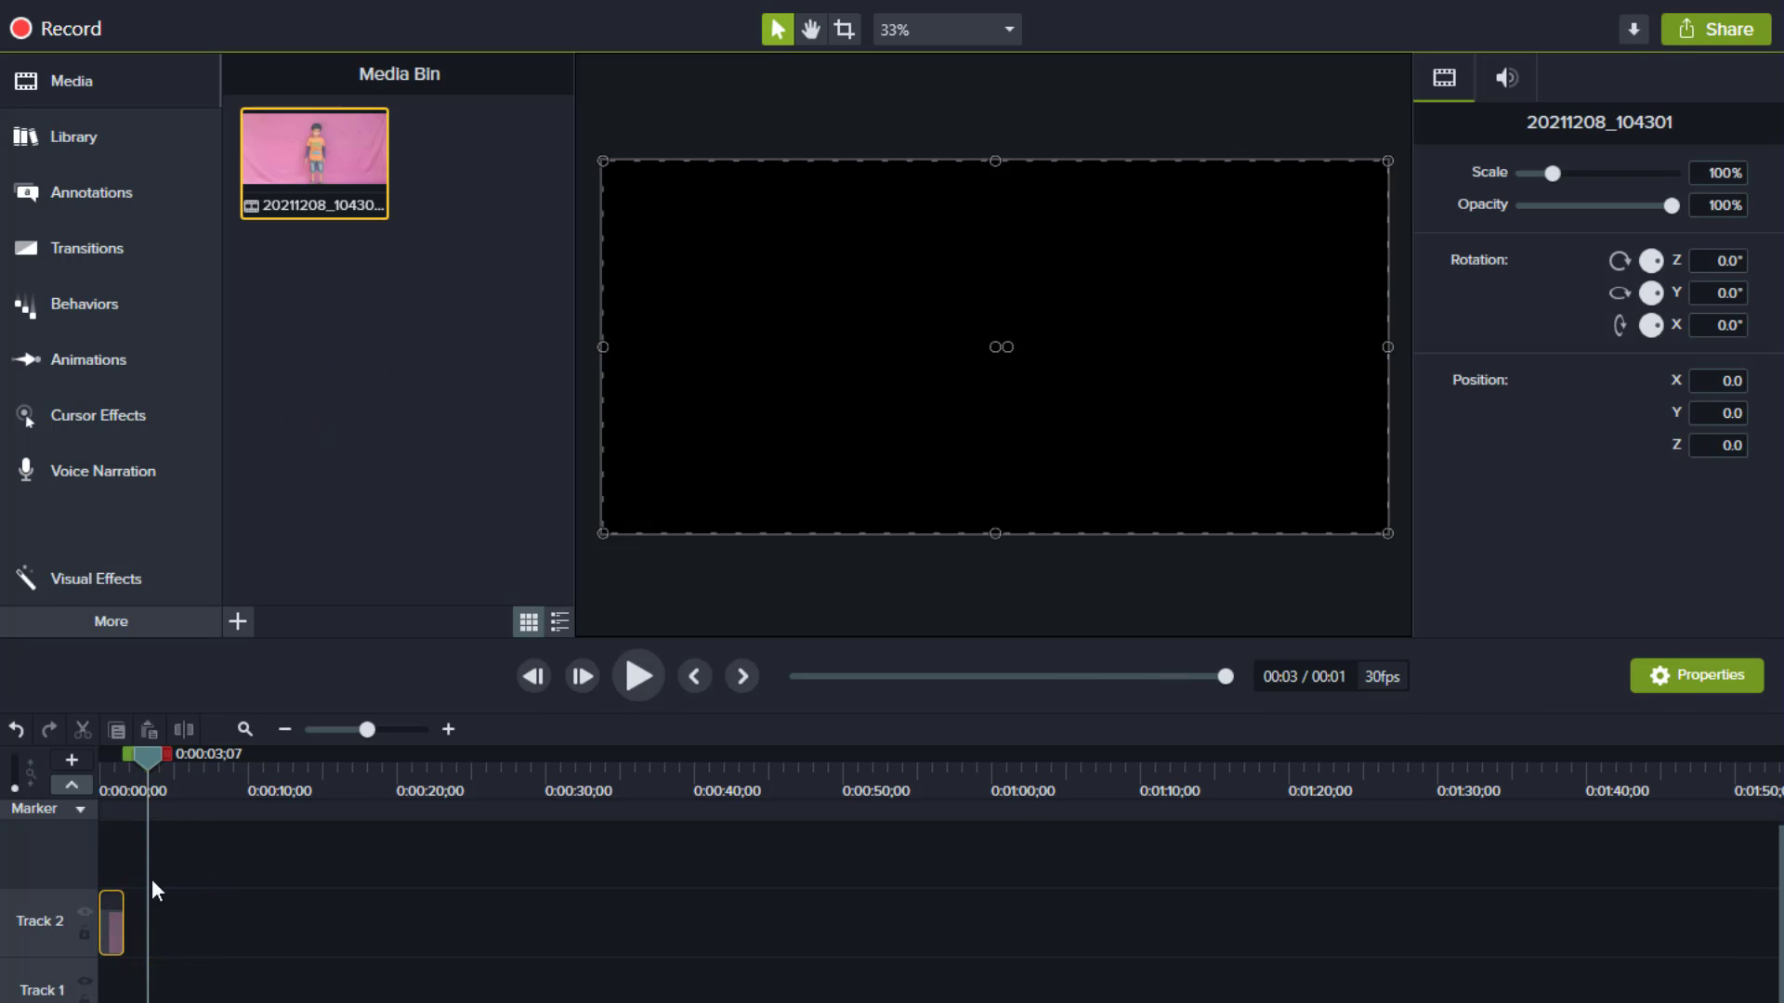
pyautogui.click(152, 768)
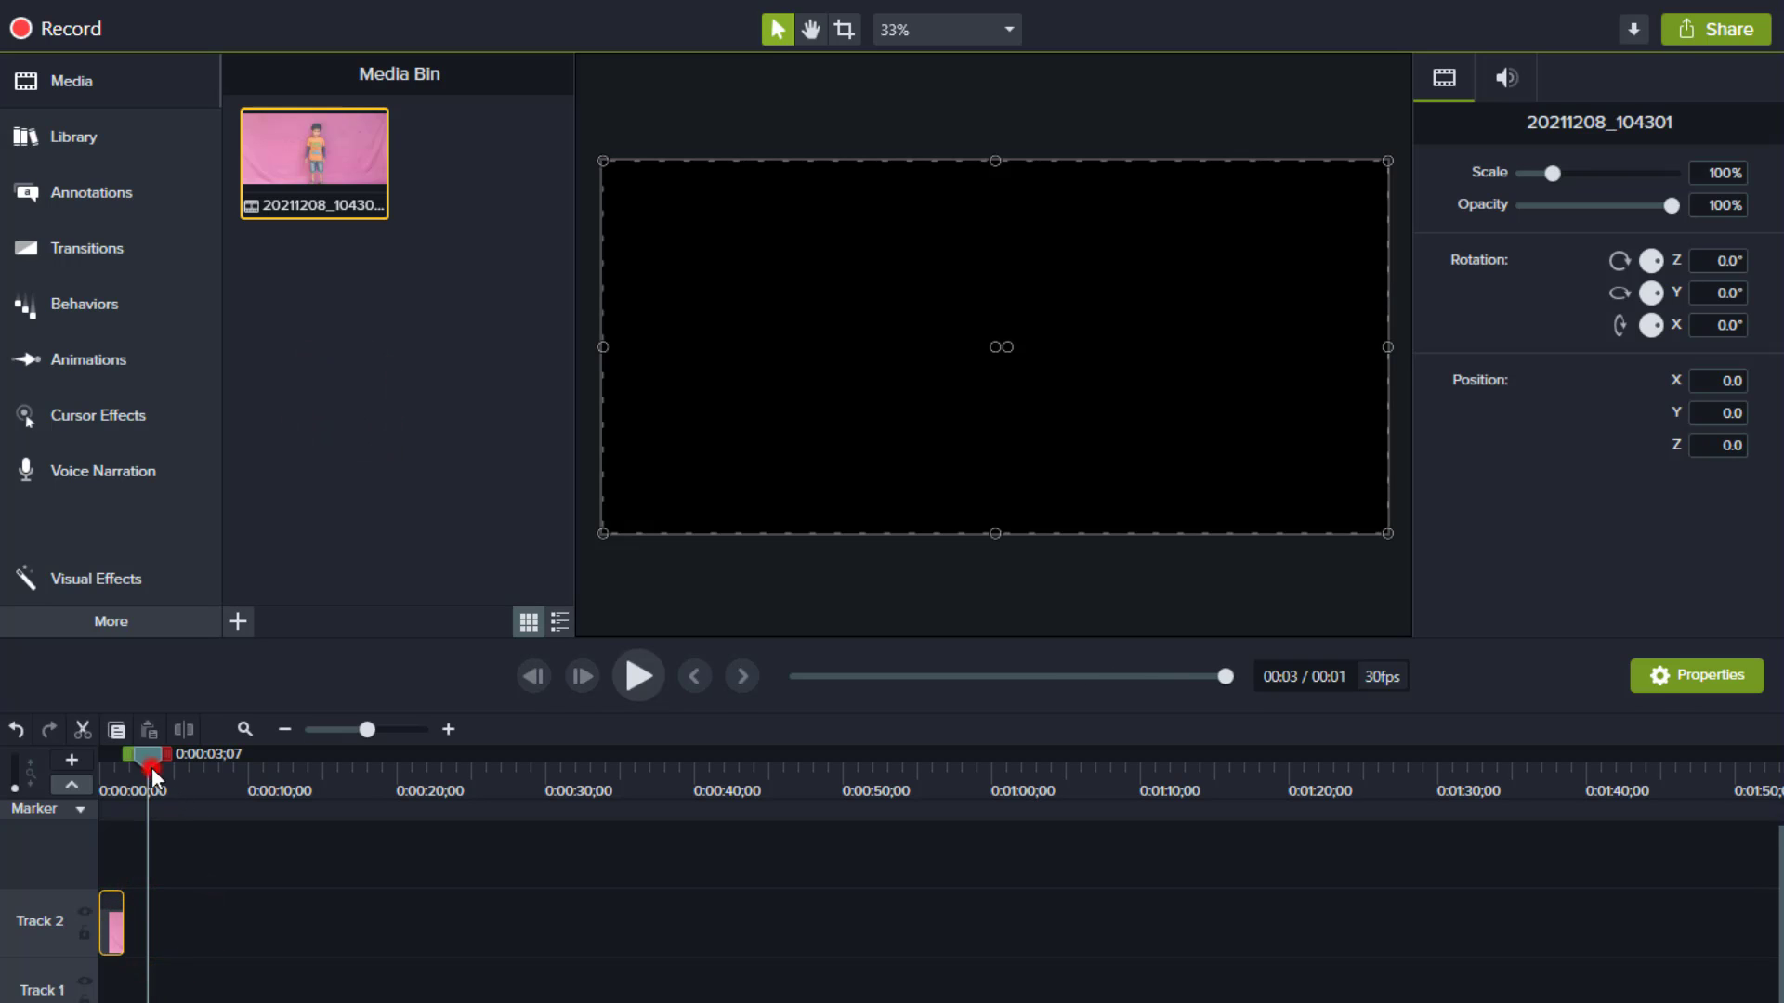
pyautogui.moveTo(153, 767); pyautogui.dragTo(97, 777)
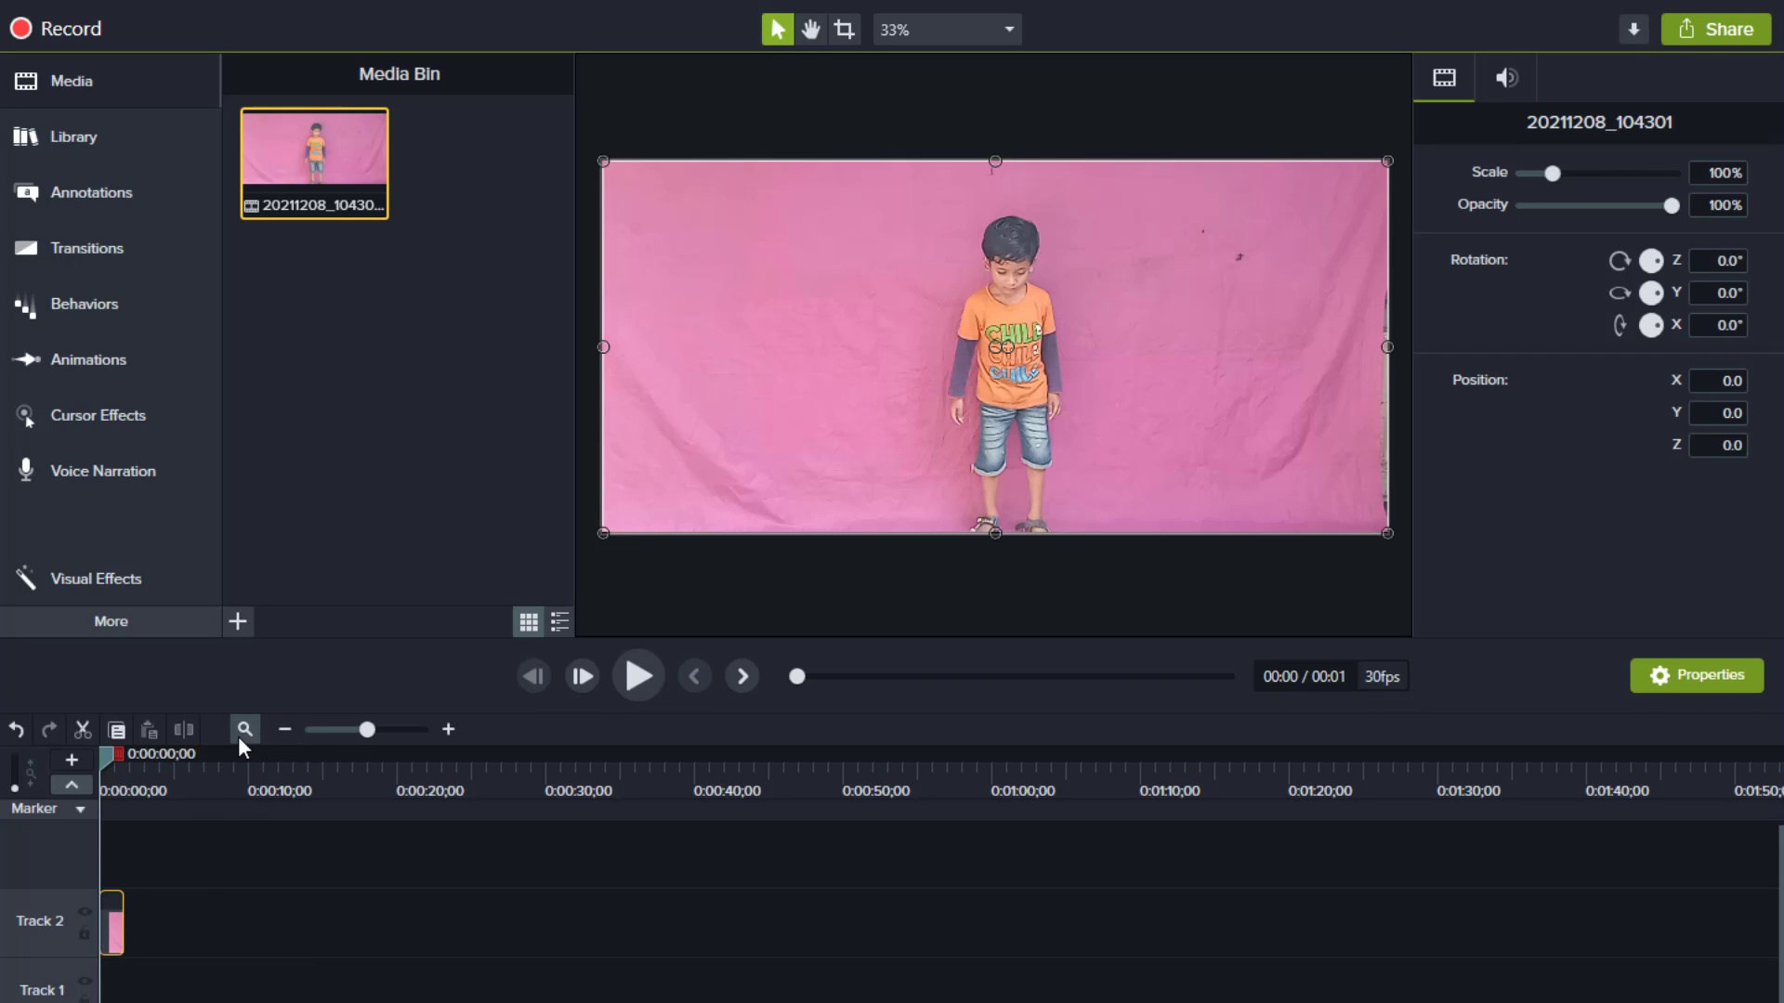
# Step: Play through the shortened clip to find the boy's downward movement and split it at 0:00:00;23
pyautogui.moveTo(367, 729); pyautogui.dragTo(416, 731)
pyautogui.click(112, 748)
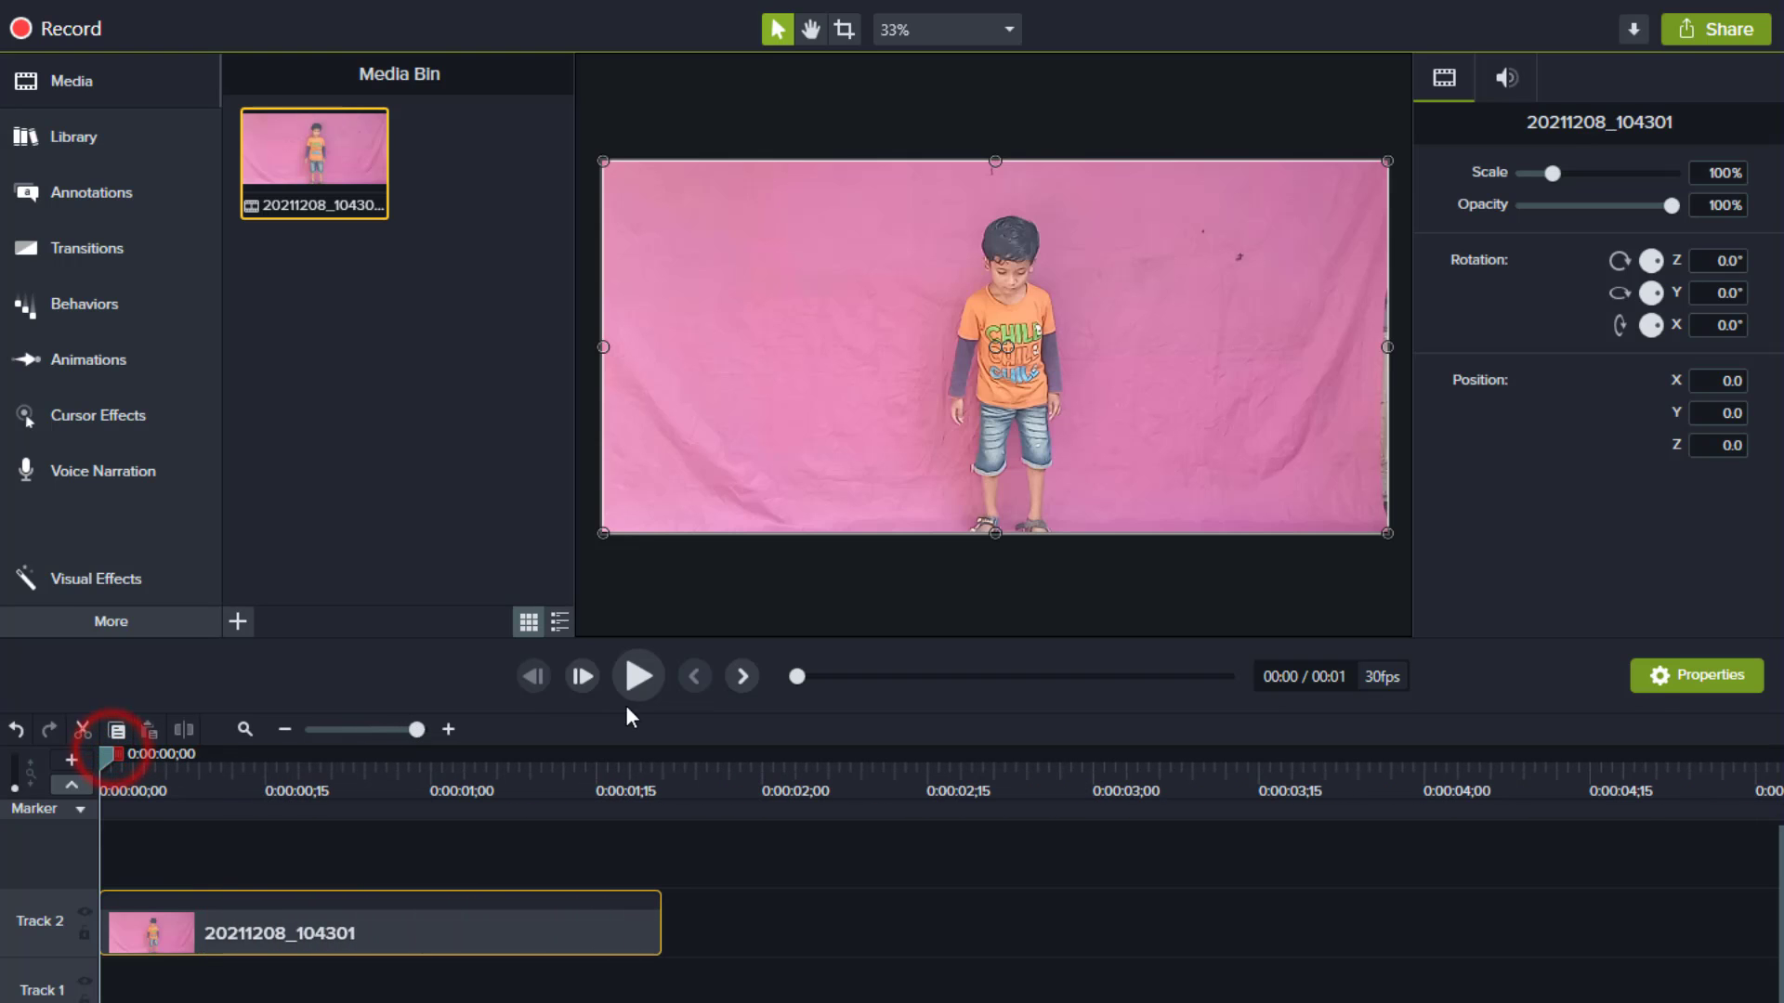
pyautogui.click(627, 678)
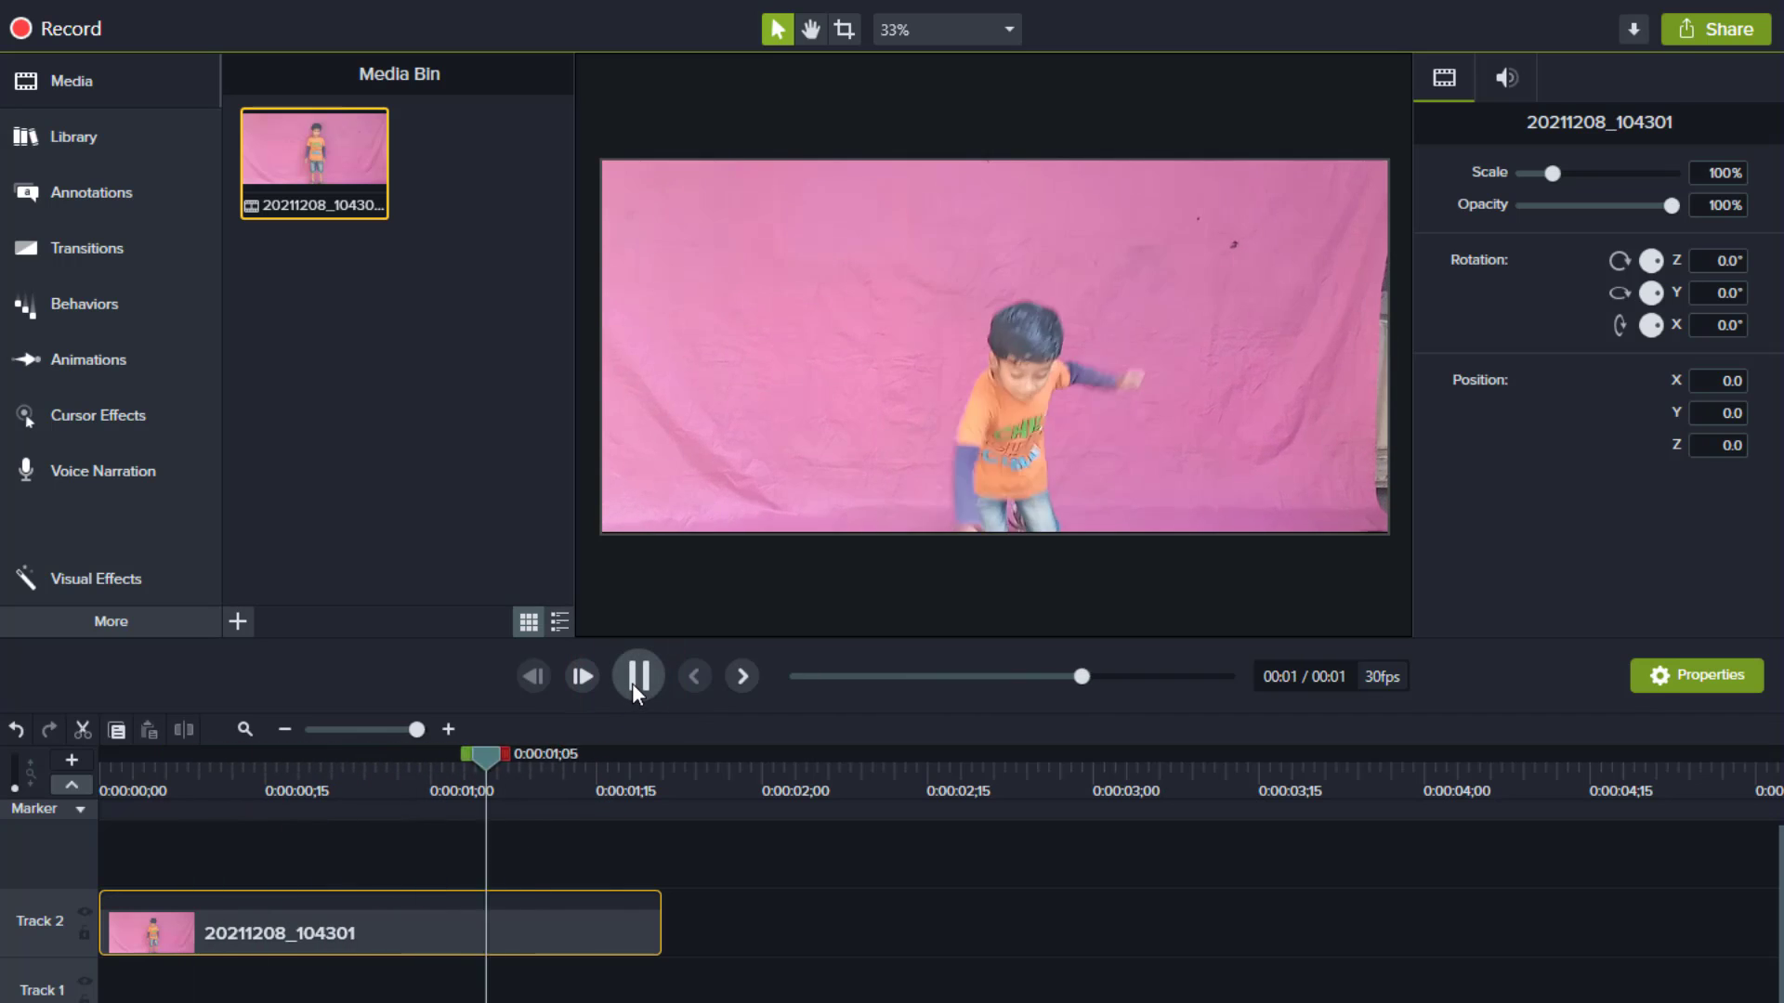
pyautogui.click(633, 685)
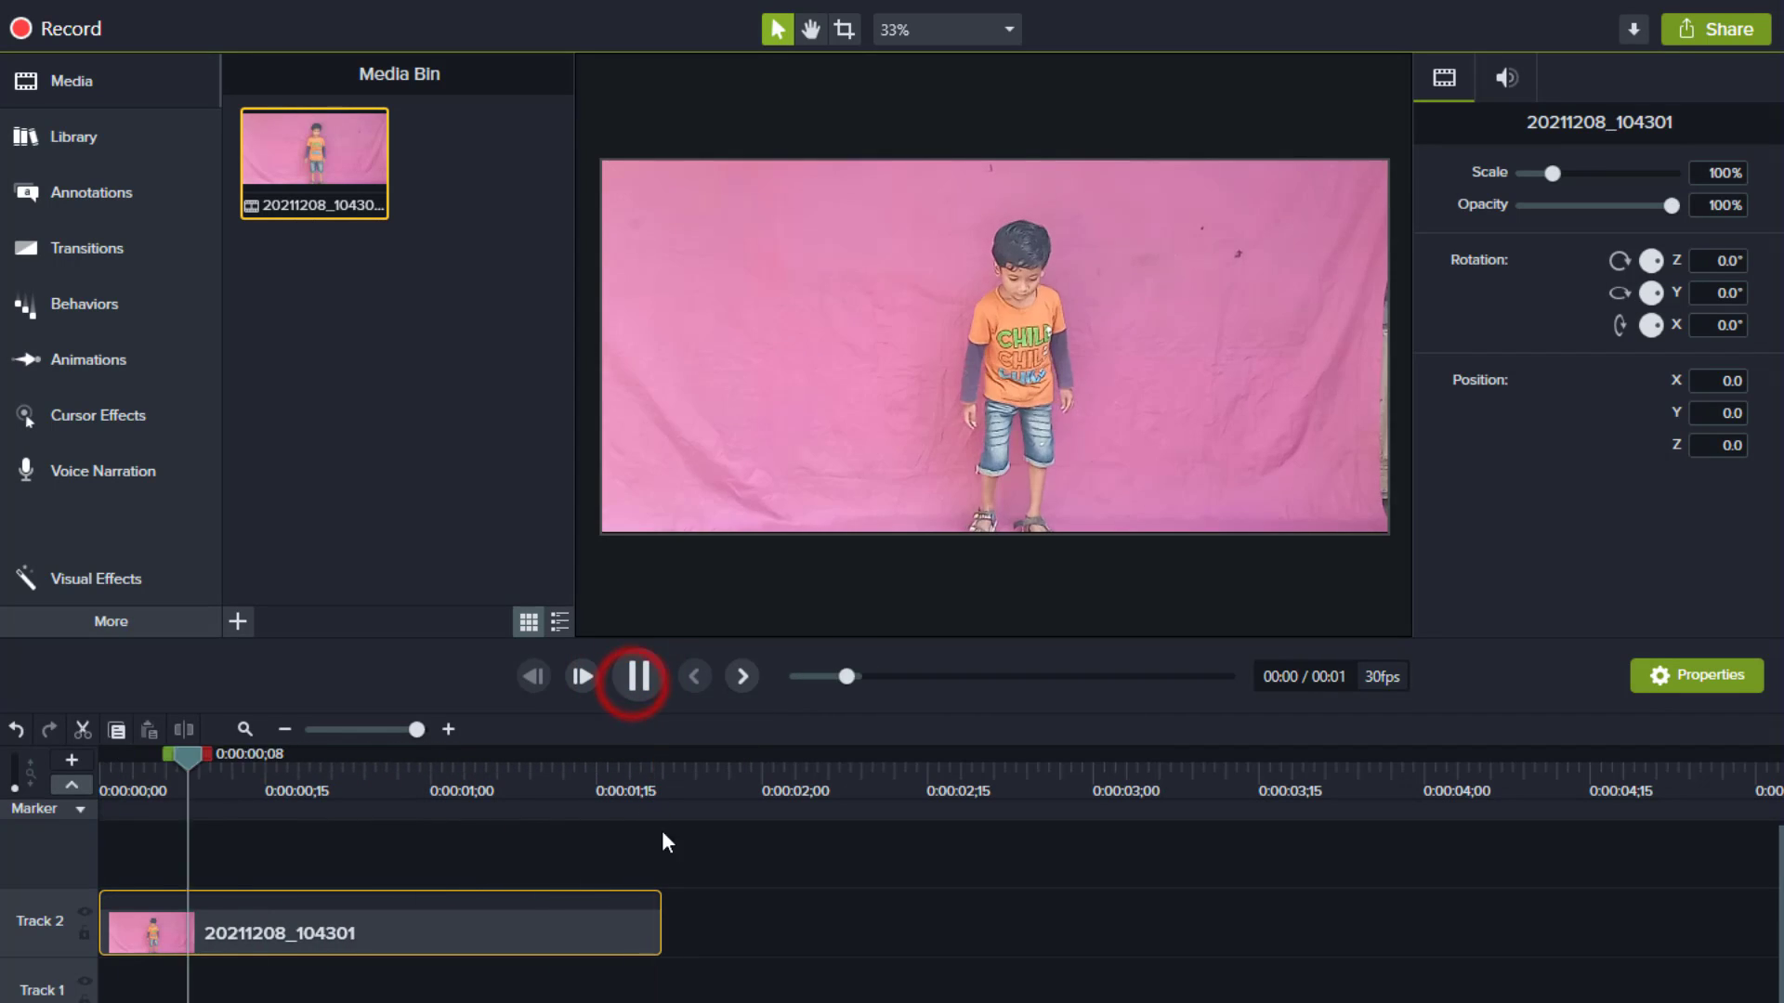
pyautogui.click(648, 684)
pyautogui.moveTo(443, 751); pyautogui.dragTo(354, 777)
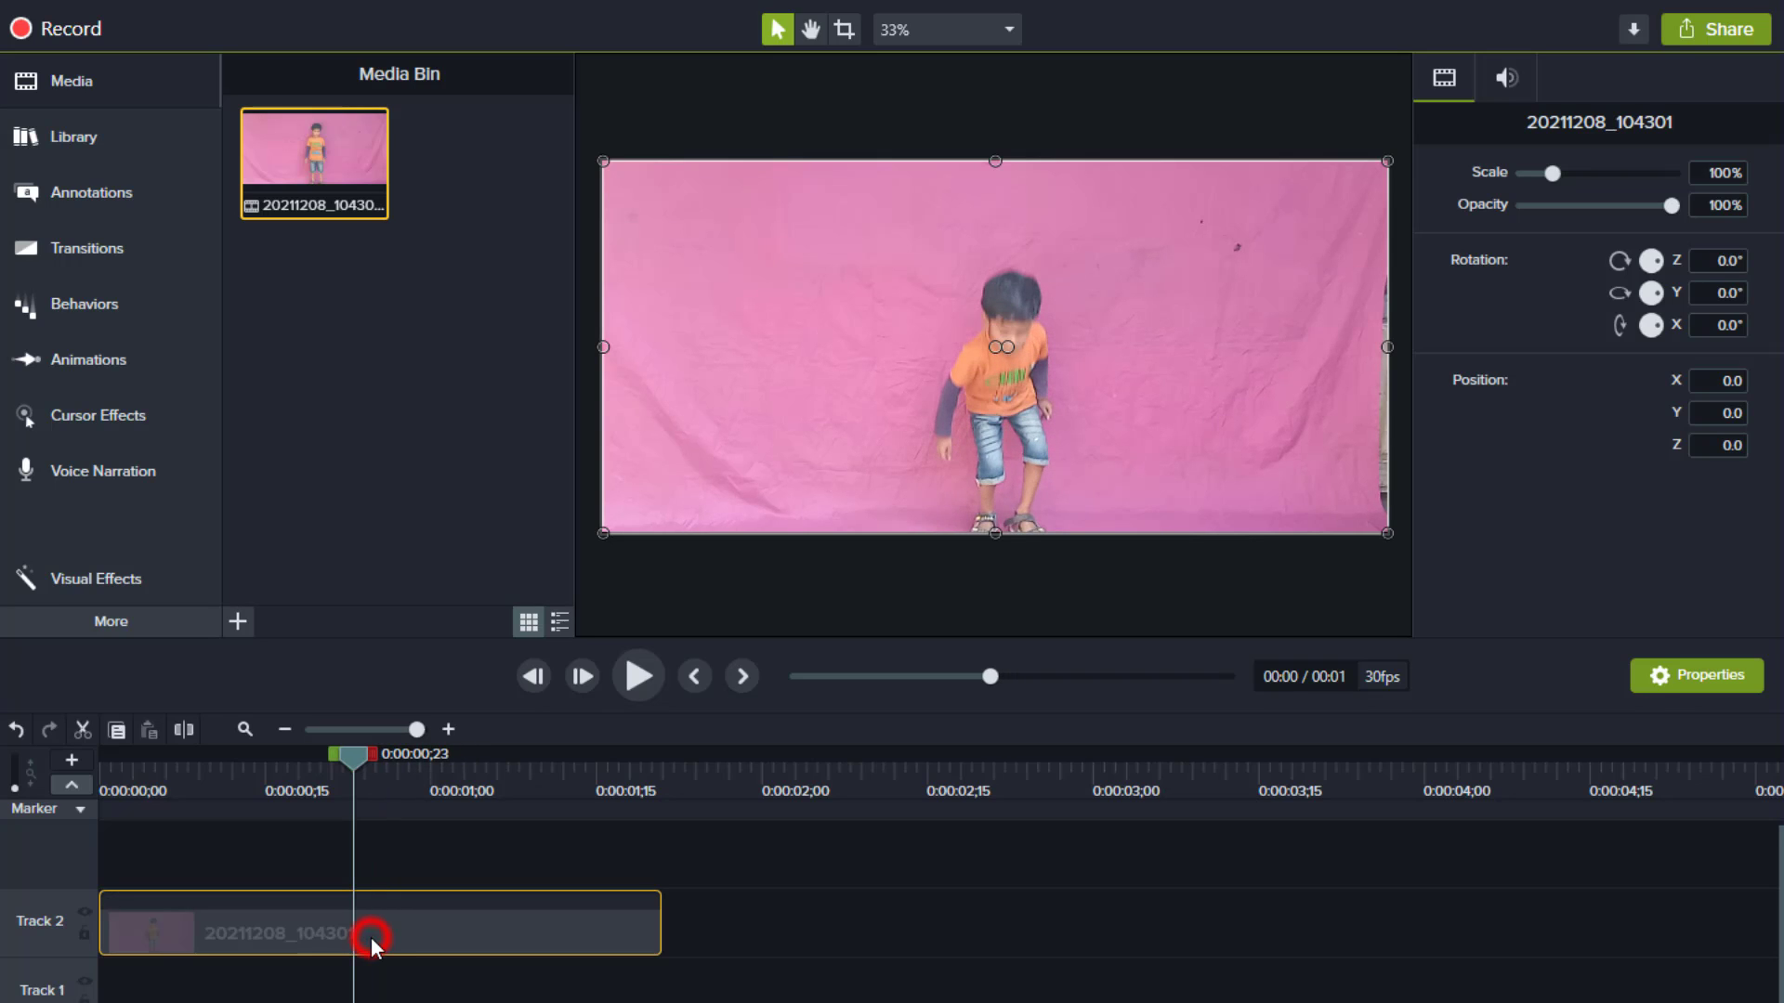
pyautogui.click(183, 729)
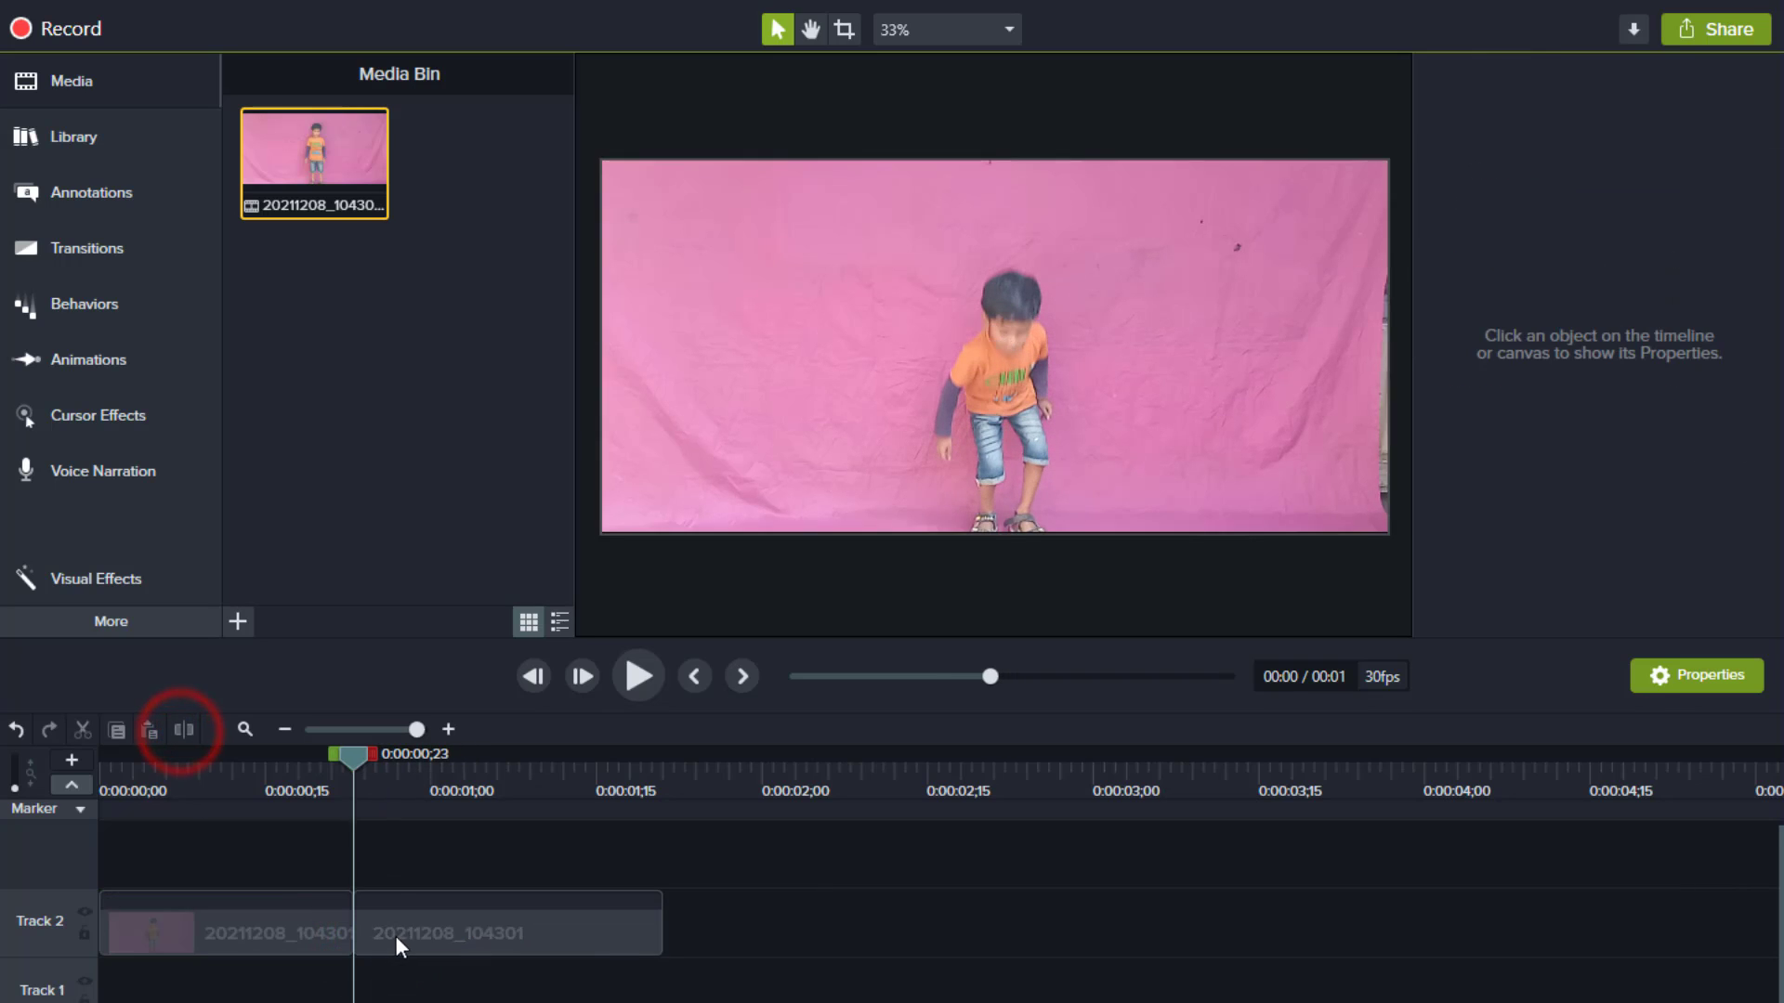
# Step: Scrub through the second segment and move it so that it starts at 0:00:01;00
pyautogui.moveTo(394, 935)
pyautogui.mouseDown()
pyautogui.moveTo(475, 933)
pyautogui.moveTo(372, 933)
pyautogui.mouseUp()
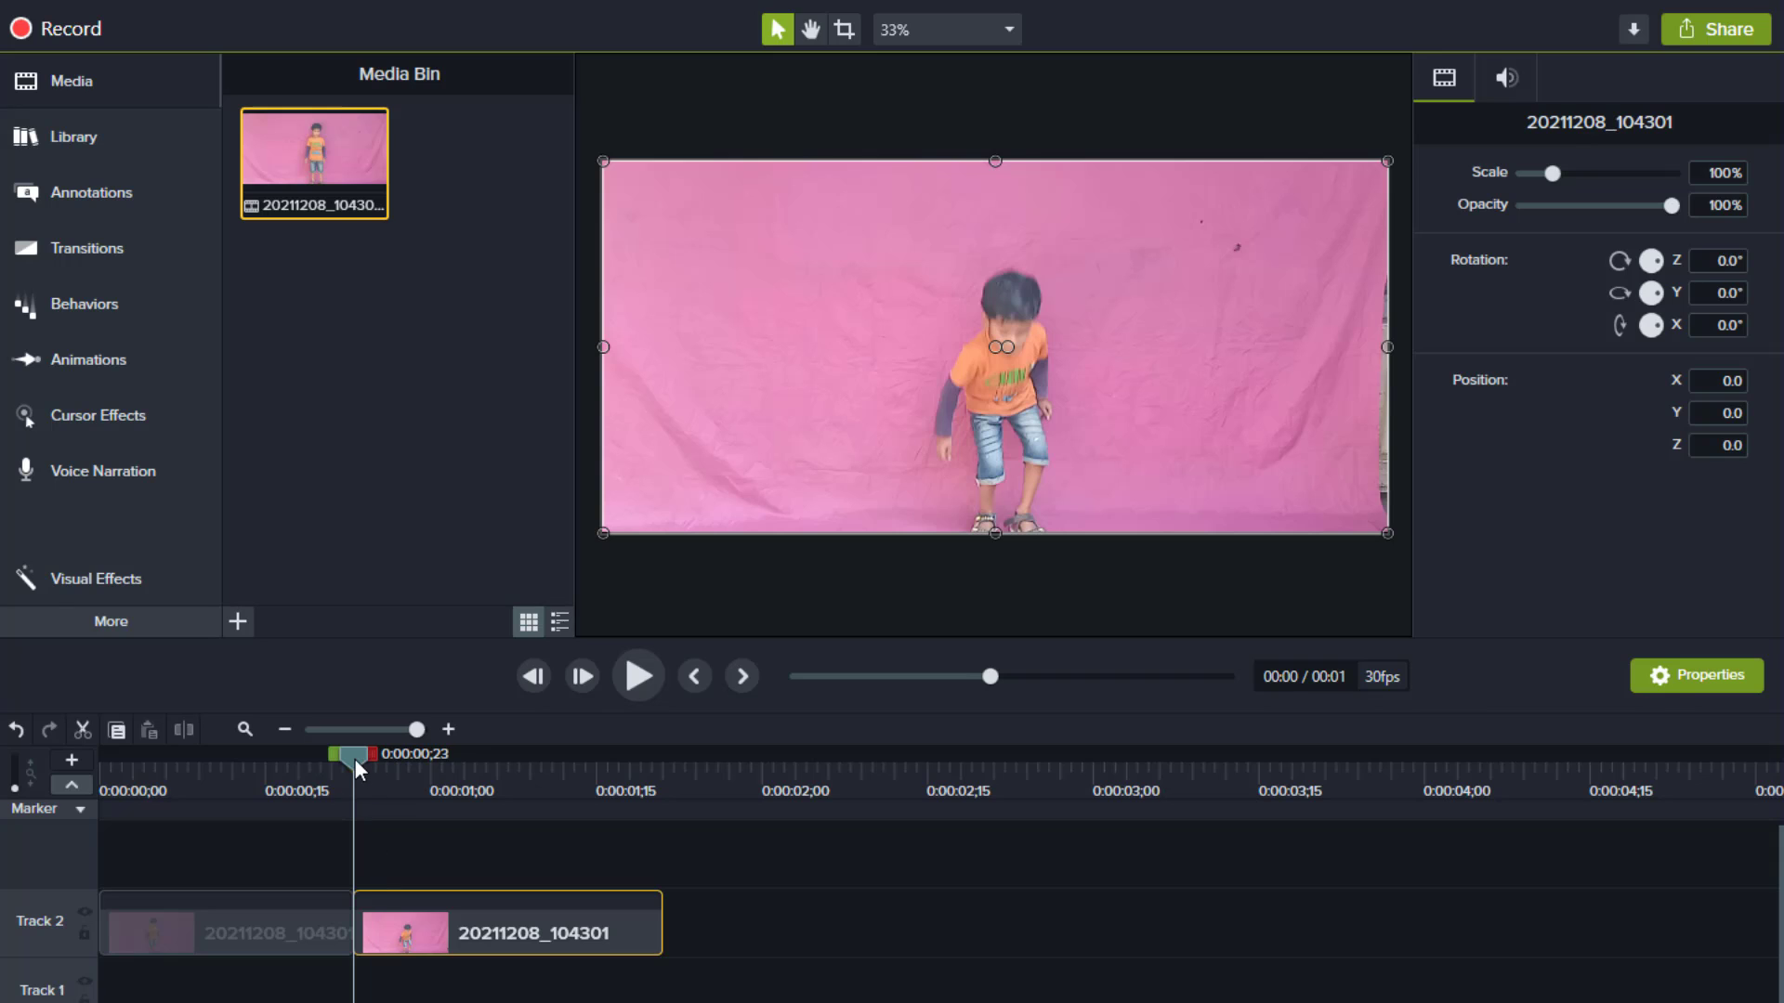
pyautogui.moveTo(354, 758)
pyautogui.mouseDown()
pyautogui.moveTo(483, 777)
pyautogui.moveTo(353, 775)
pyautogui.mouseUp()
pyautogui.moveTo(349, 760); pyautogui.dragTo(558, 777)
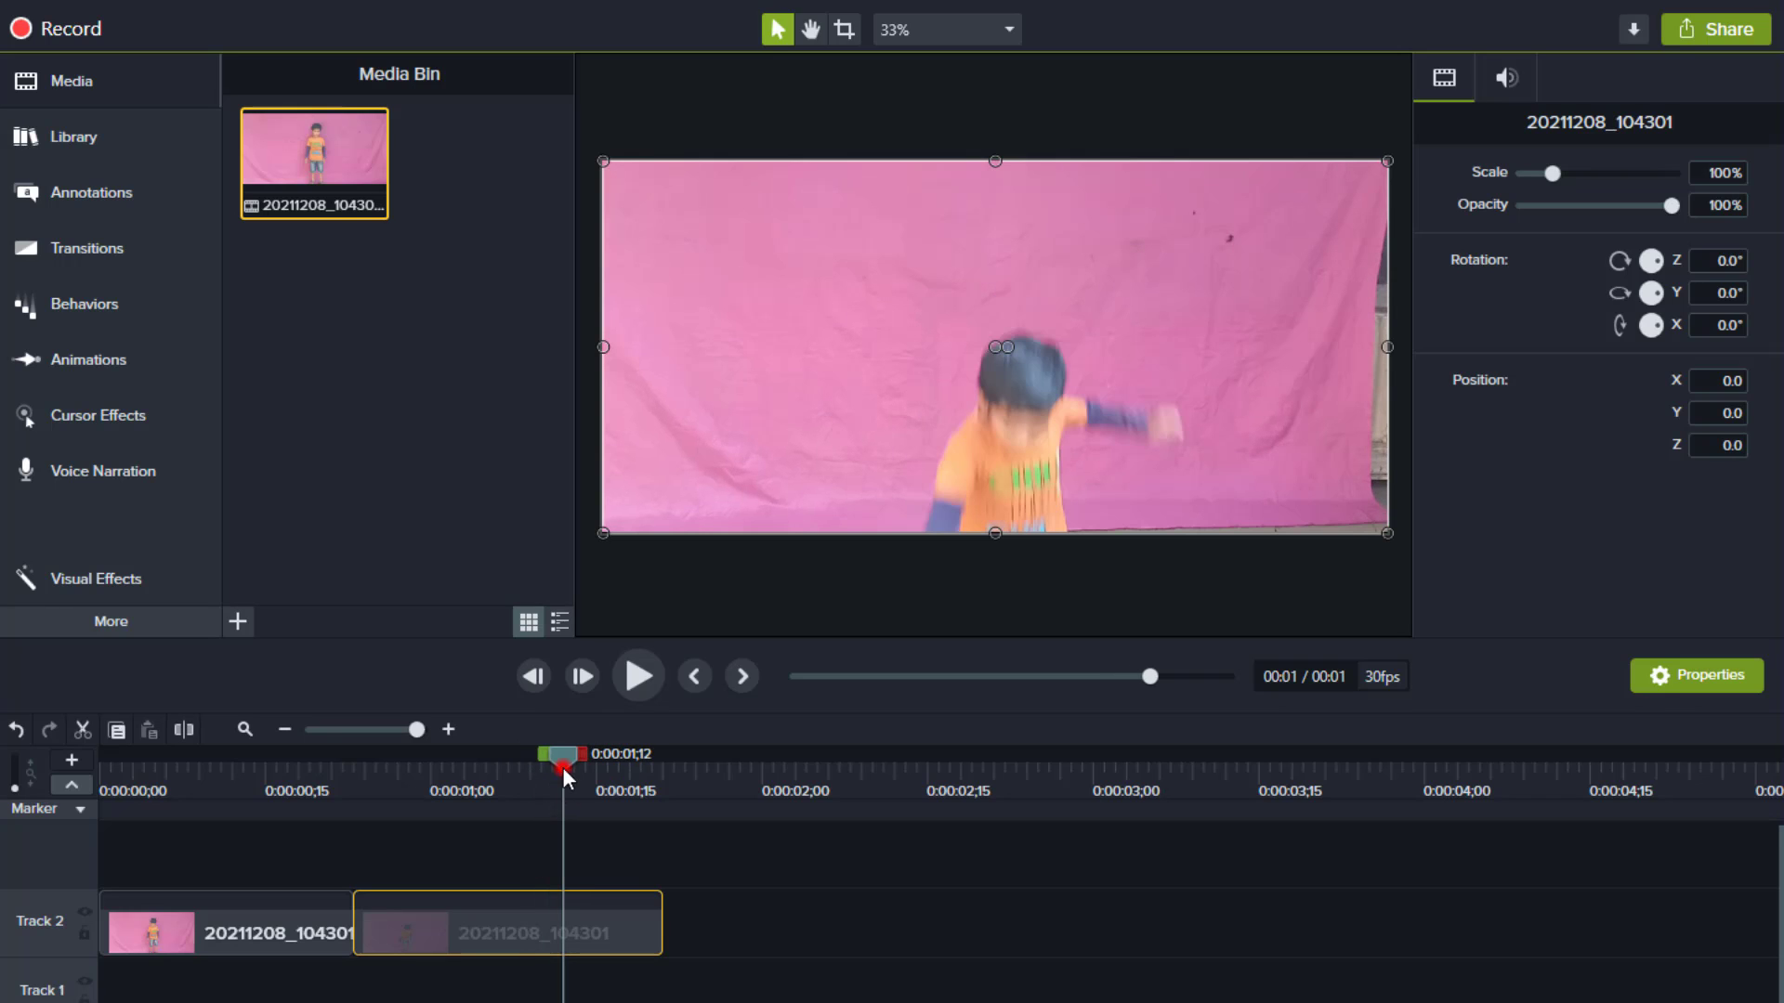
pyautogui.moveTo(562, 767); pyautogui.dragTo(364, 917)
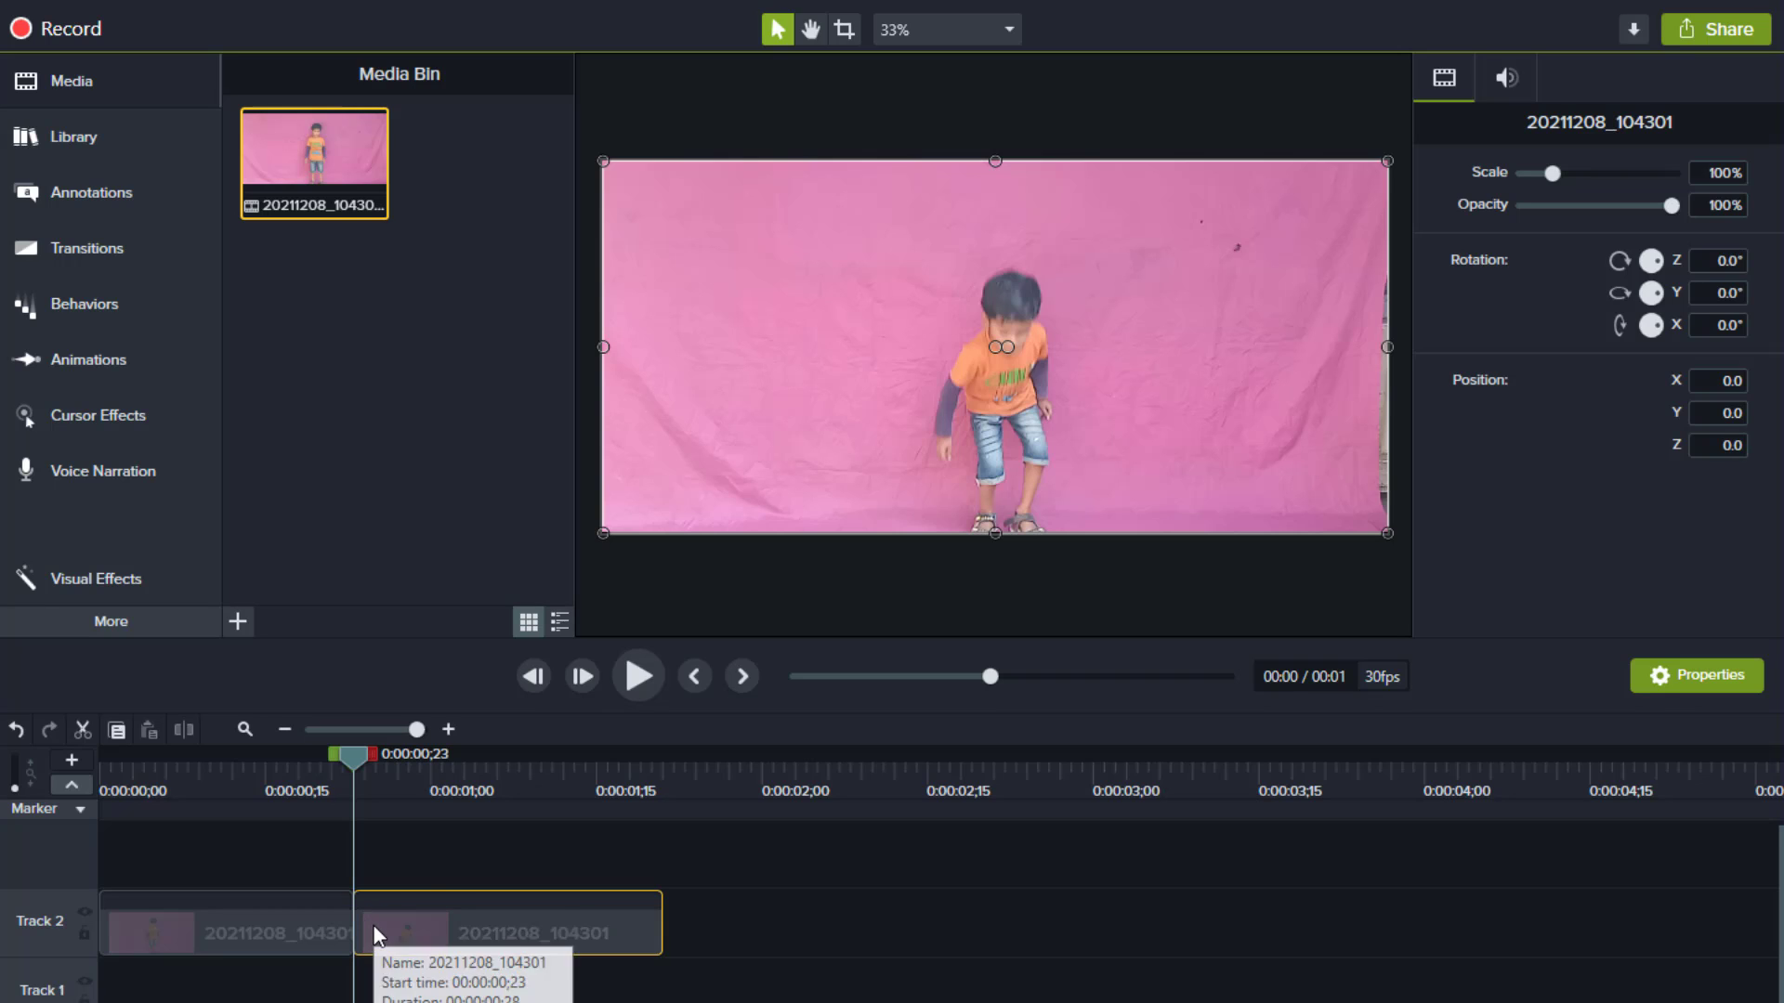
pyautogui.moveTo(373, 927); pyautogui.dragTo(449, 927)
pyautogui.moveTo(375, 768); pyautogui.dragTo(432, 755)
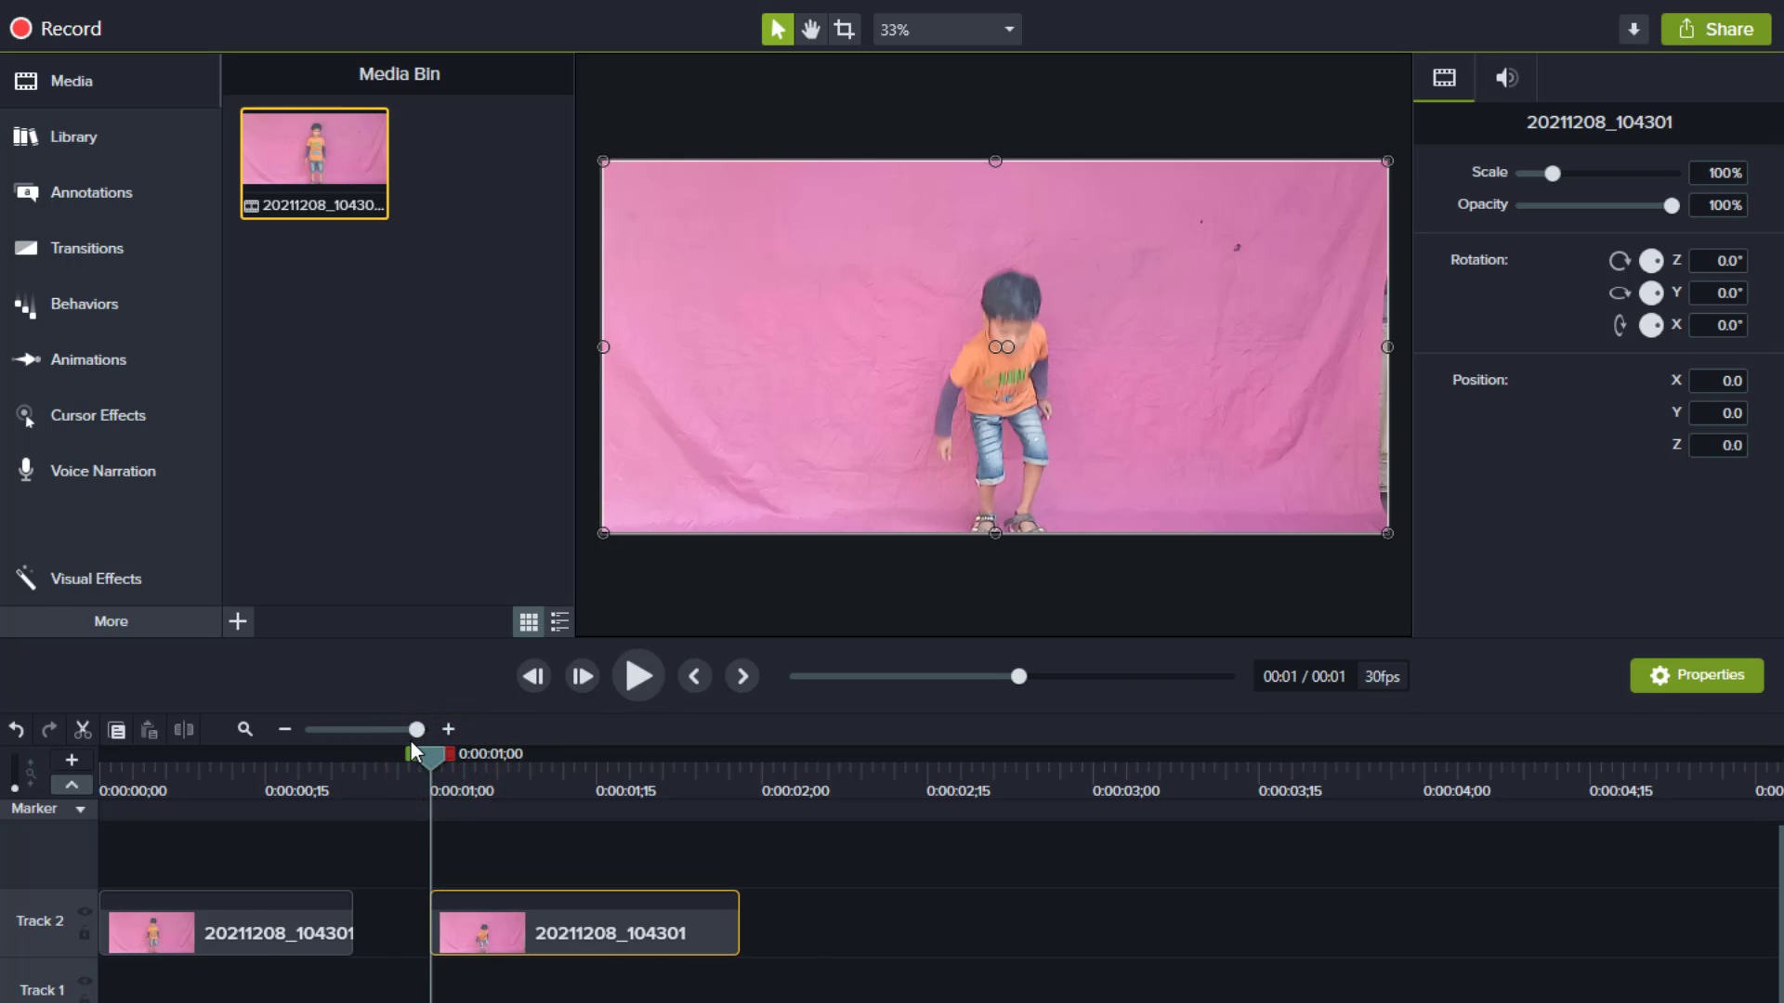
# Step: Delete the first segment from Track 2, leaving the playhead at 0:00:01;00
pyautogui.rightClick(253, 918)
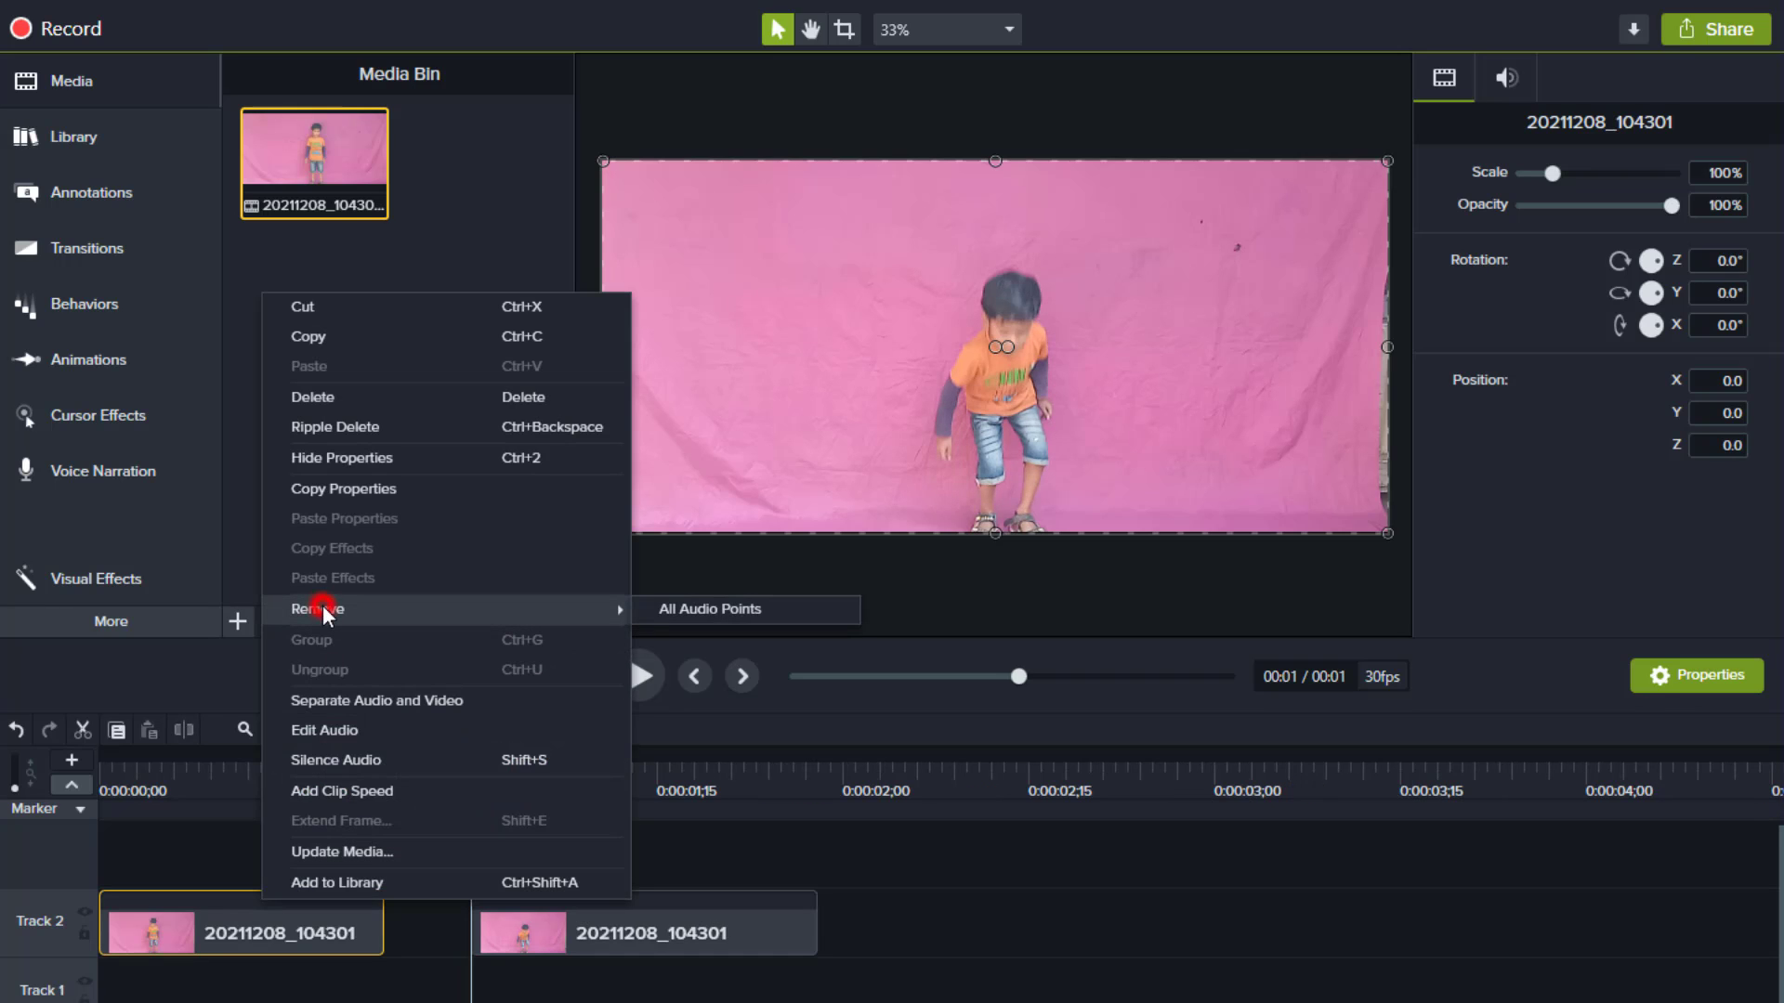
pyautogui.click(322, 604)
pyautogui.press('Delete')
pyautogui.moveTo(471, 761)
pyautogui.mouseDown()
pyautogui.moveTo(639, 783)
pyautogui.moveTo(454, 796)
pyautogui.moveTo(471, 795)
pyautogui.mouseUp()
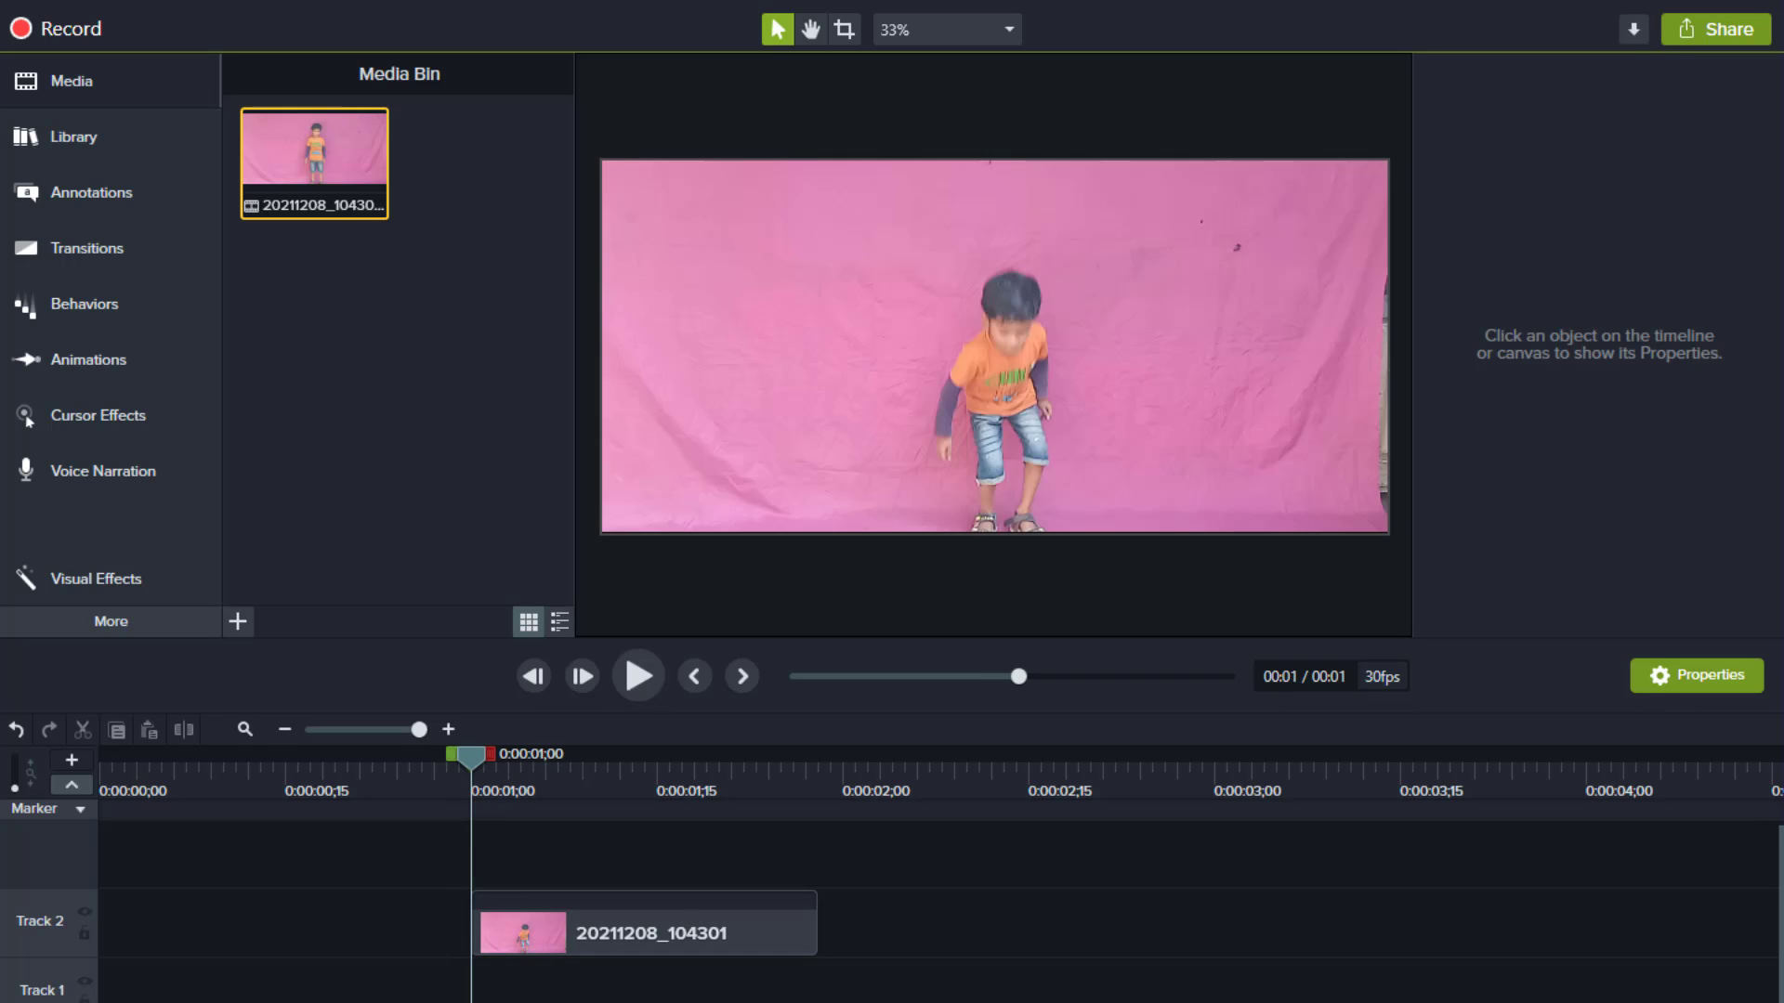
pyautogui.moveTo(468, 762); pyautogui.dragTo(476, 760)
pyautogui.moveTo(527, 920); pyautogui.dragTo(522, 934)
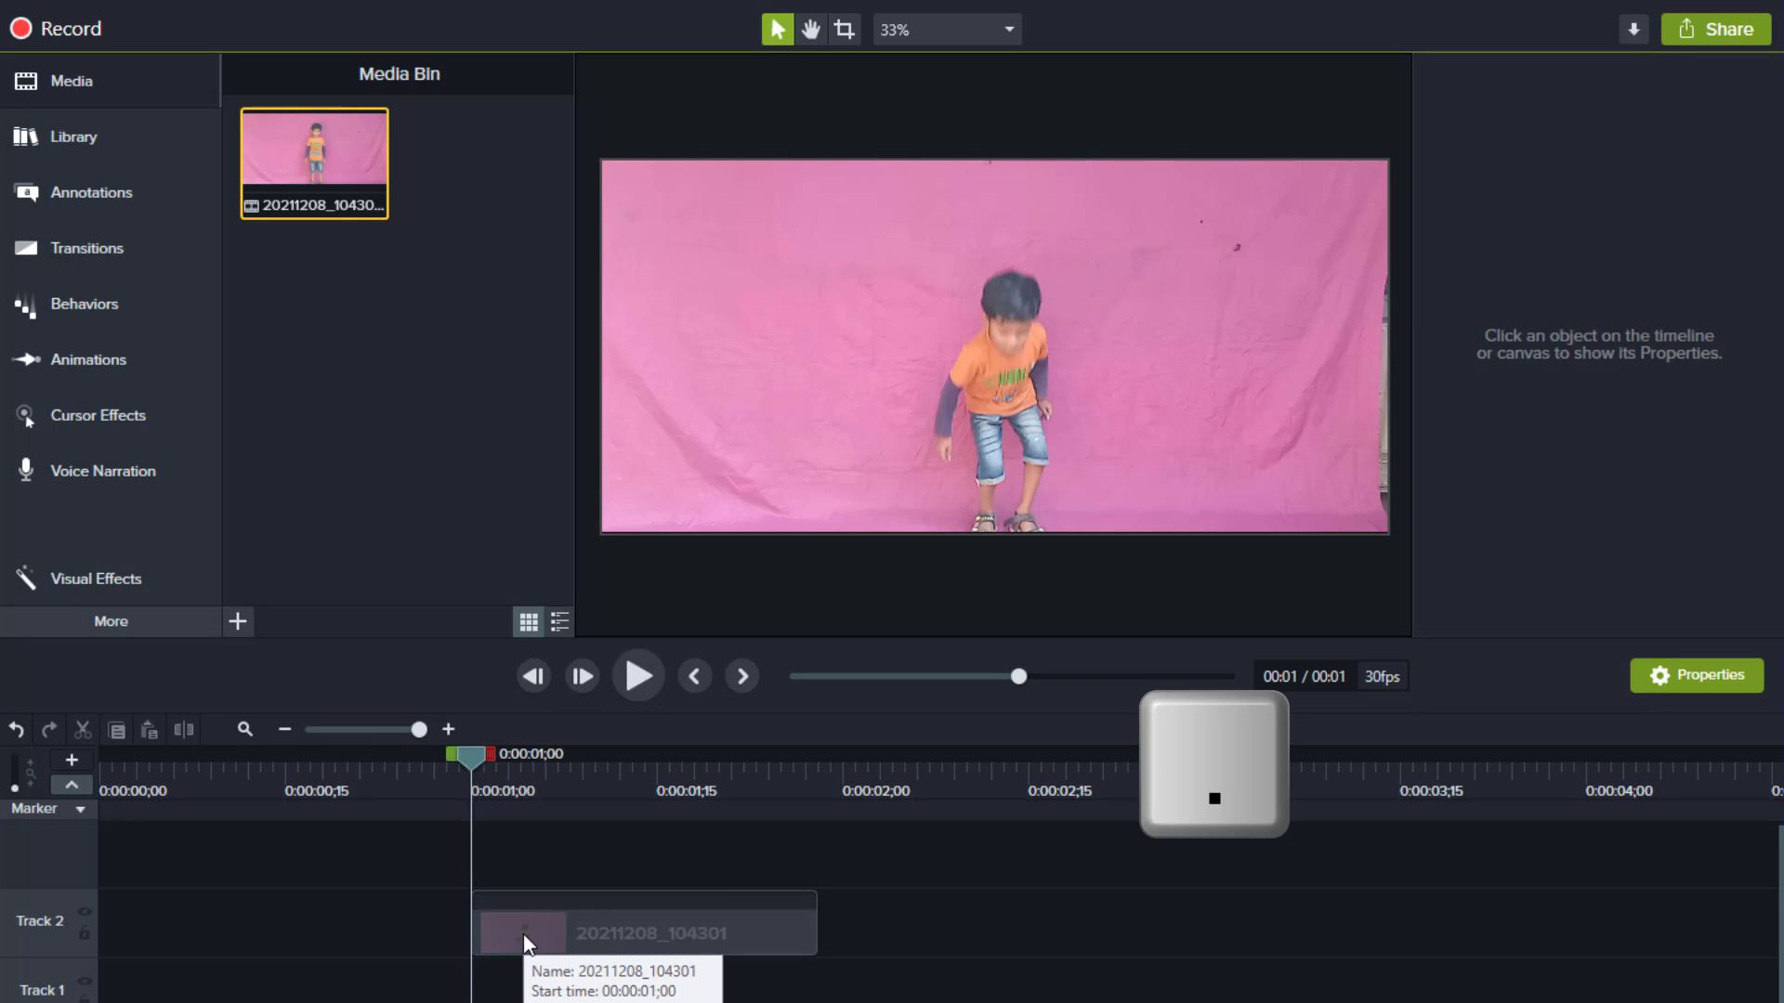
# Step: Split the clip at 0:00:01;01 and 0:00:01;02 to cut off its first two frames as separate pieces
pyautogui.press('.')
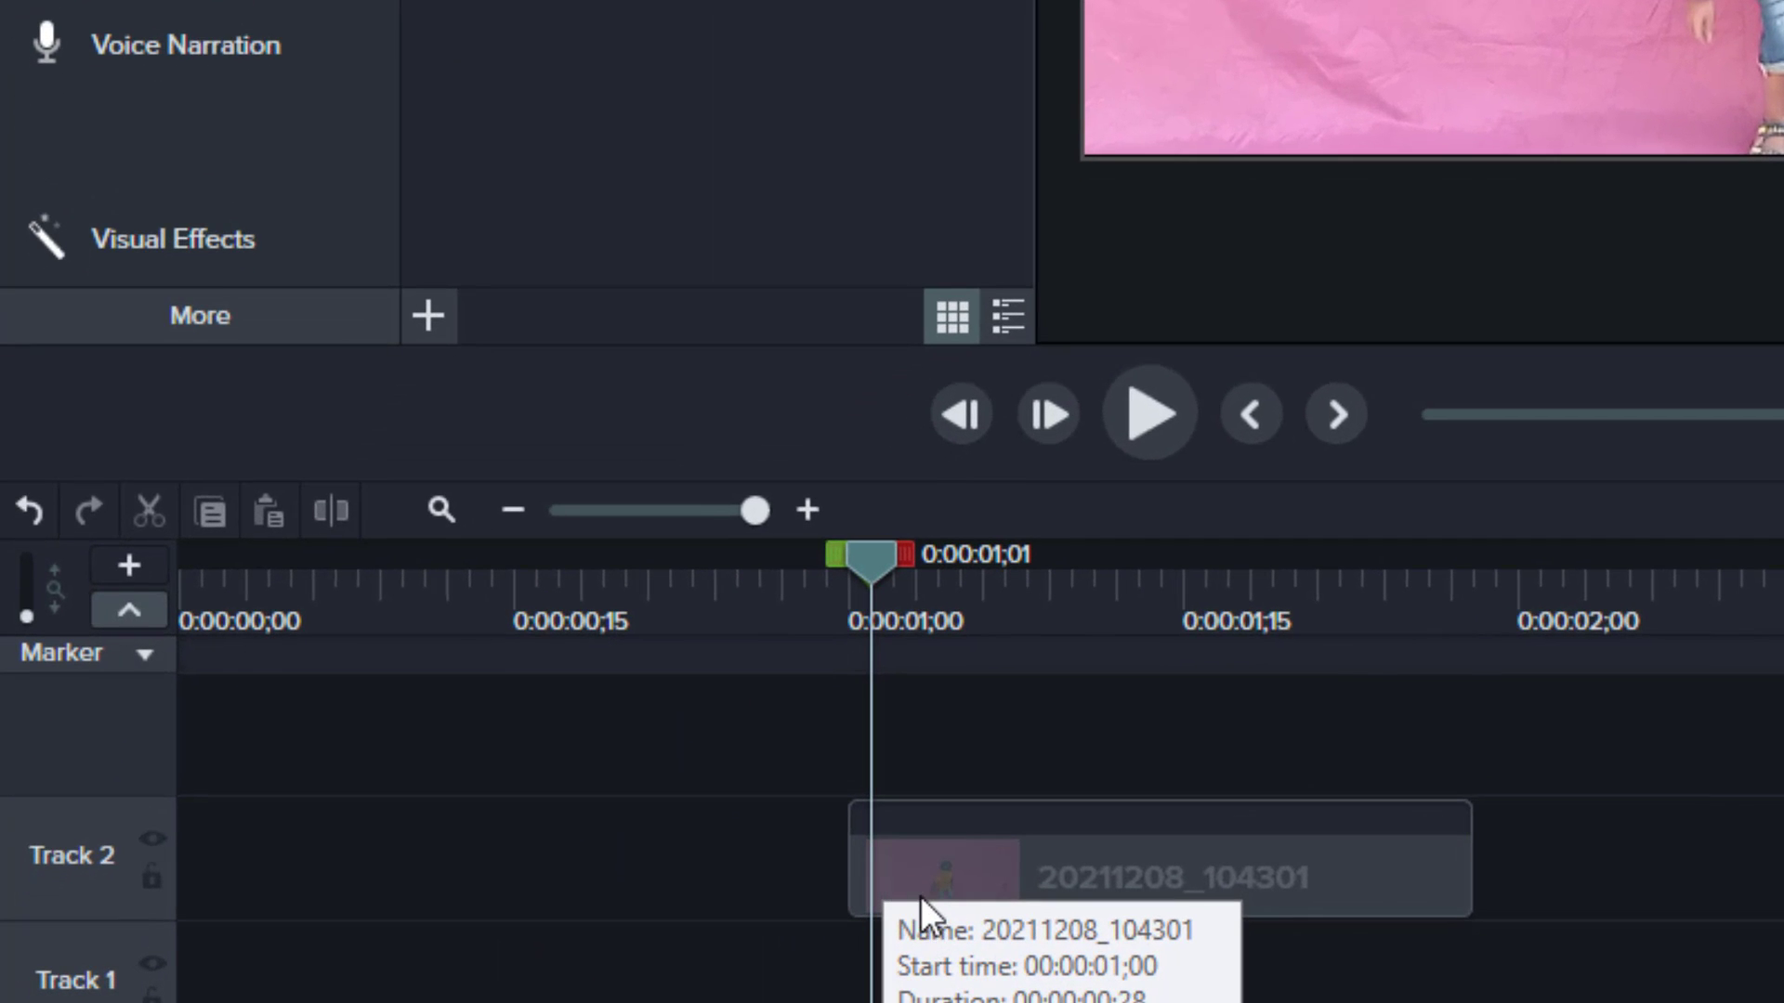
pyautogui.click(944, 890)
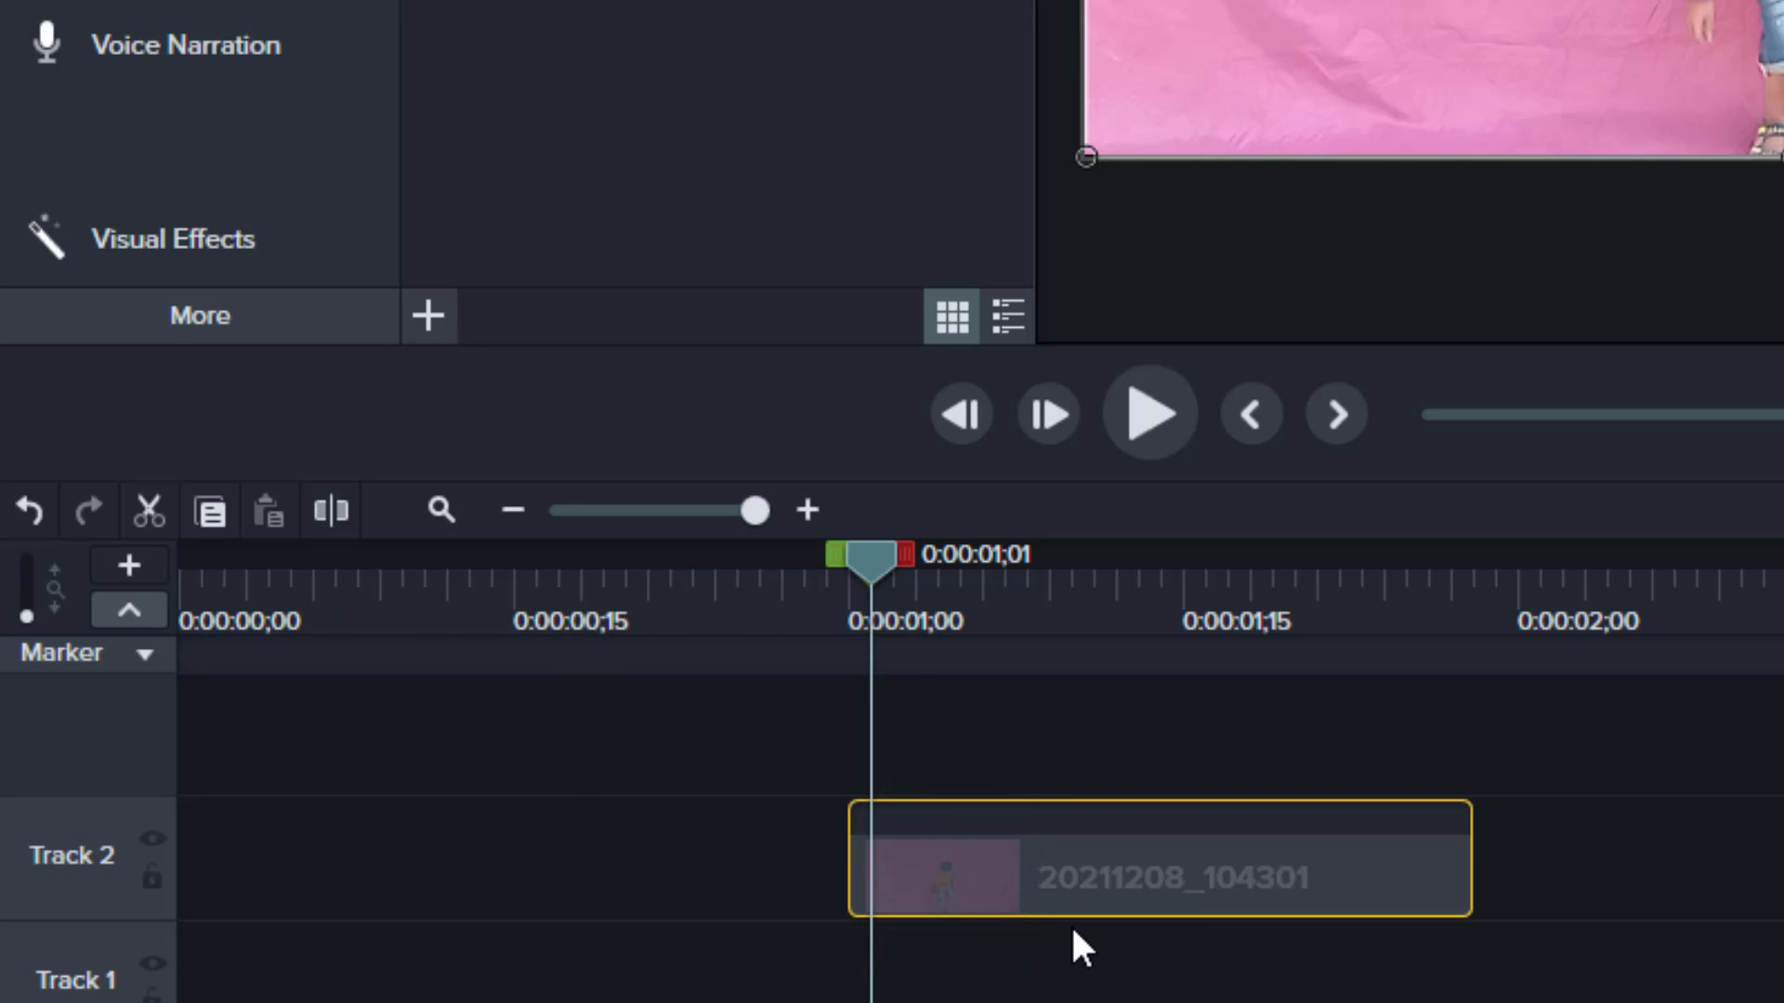
pyautogui.press('s')
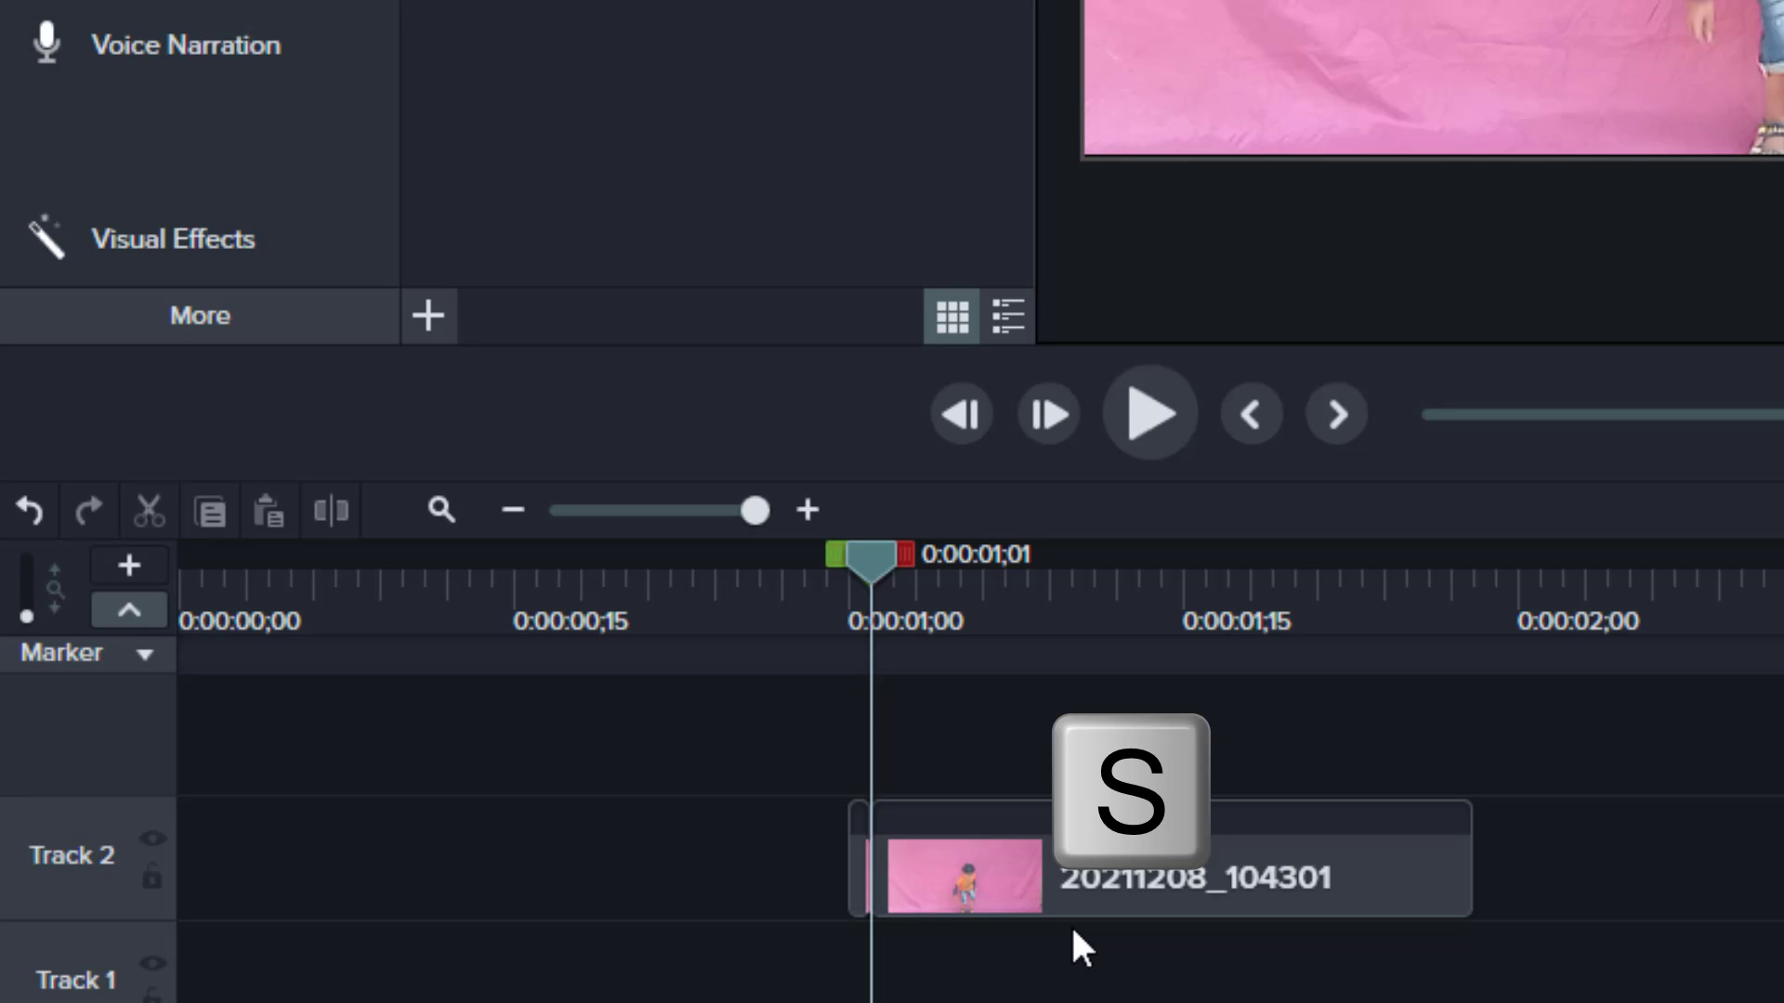
pyautogui.press('.')
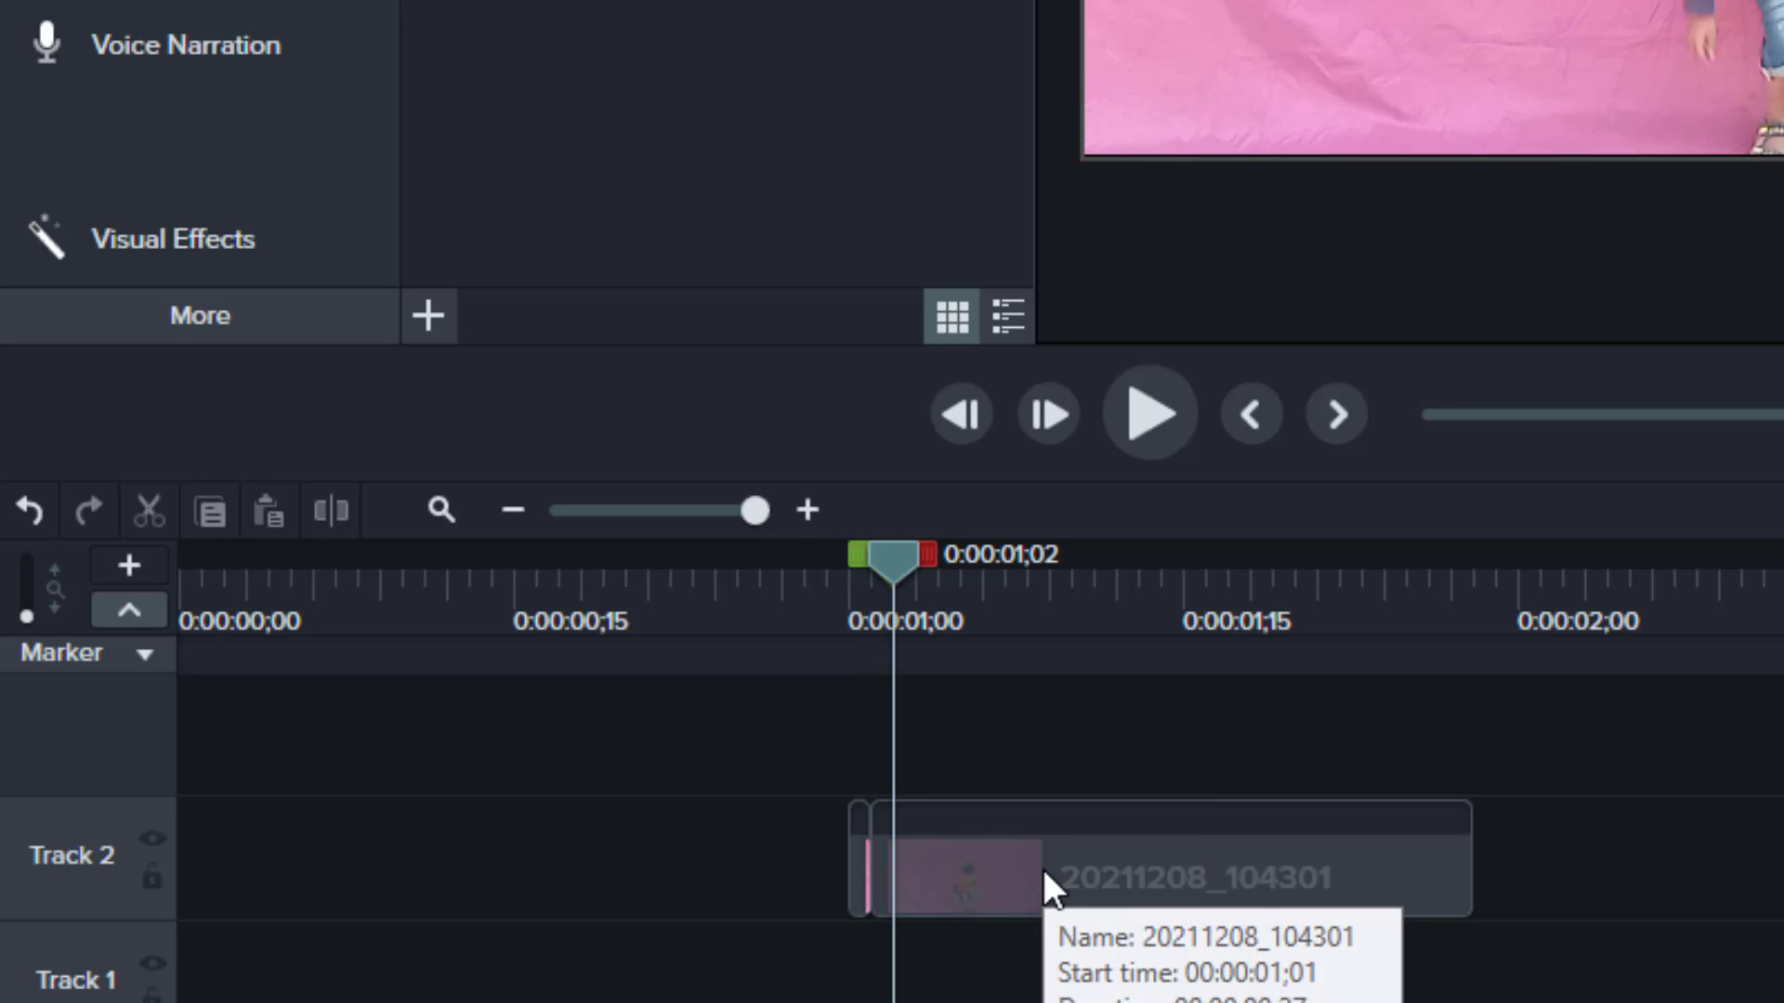
pyautogui.click(1042, 867)
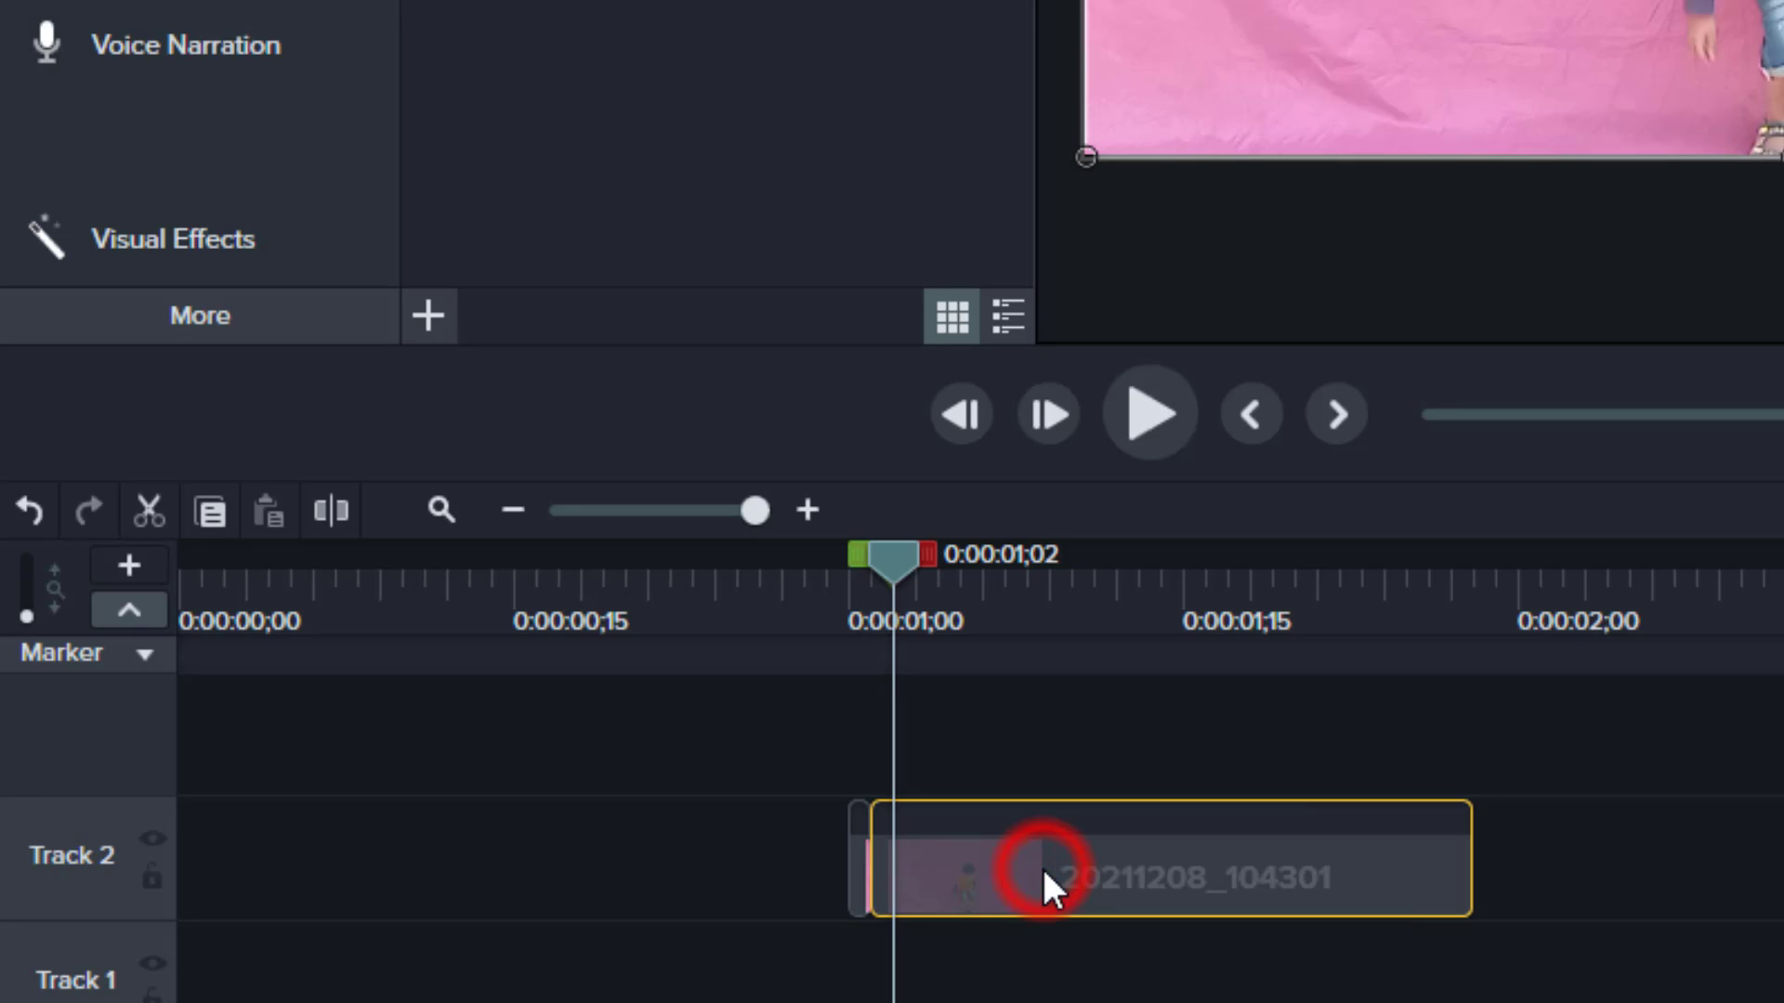
pyautogui.press('s')
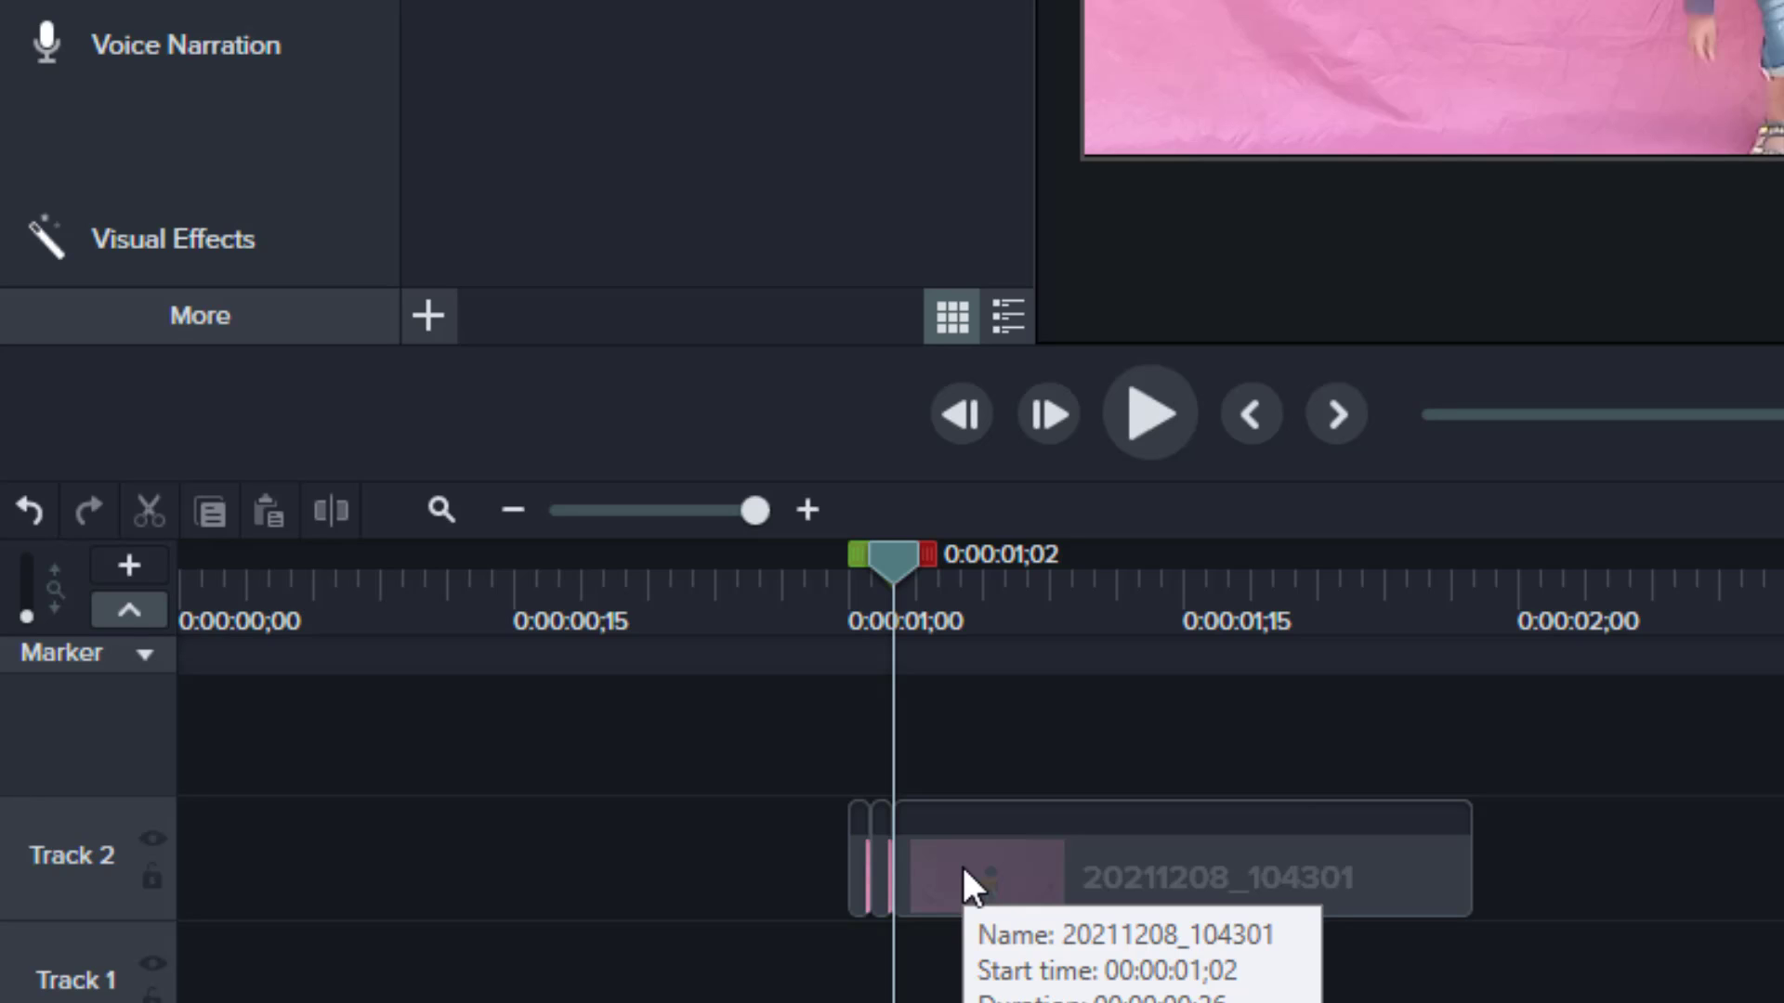
# Step: Split the rest of the clip into one-frame pieces, advancing frame by frame up to 0:00:01;27
pyautogui.press(',')
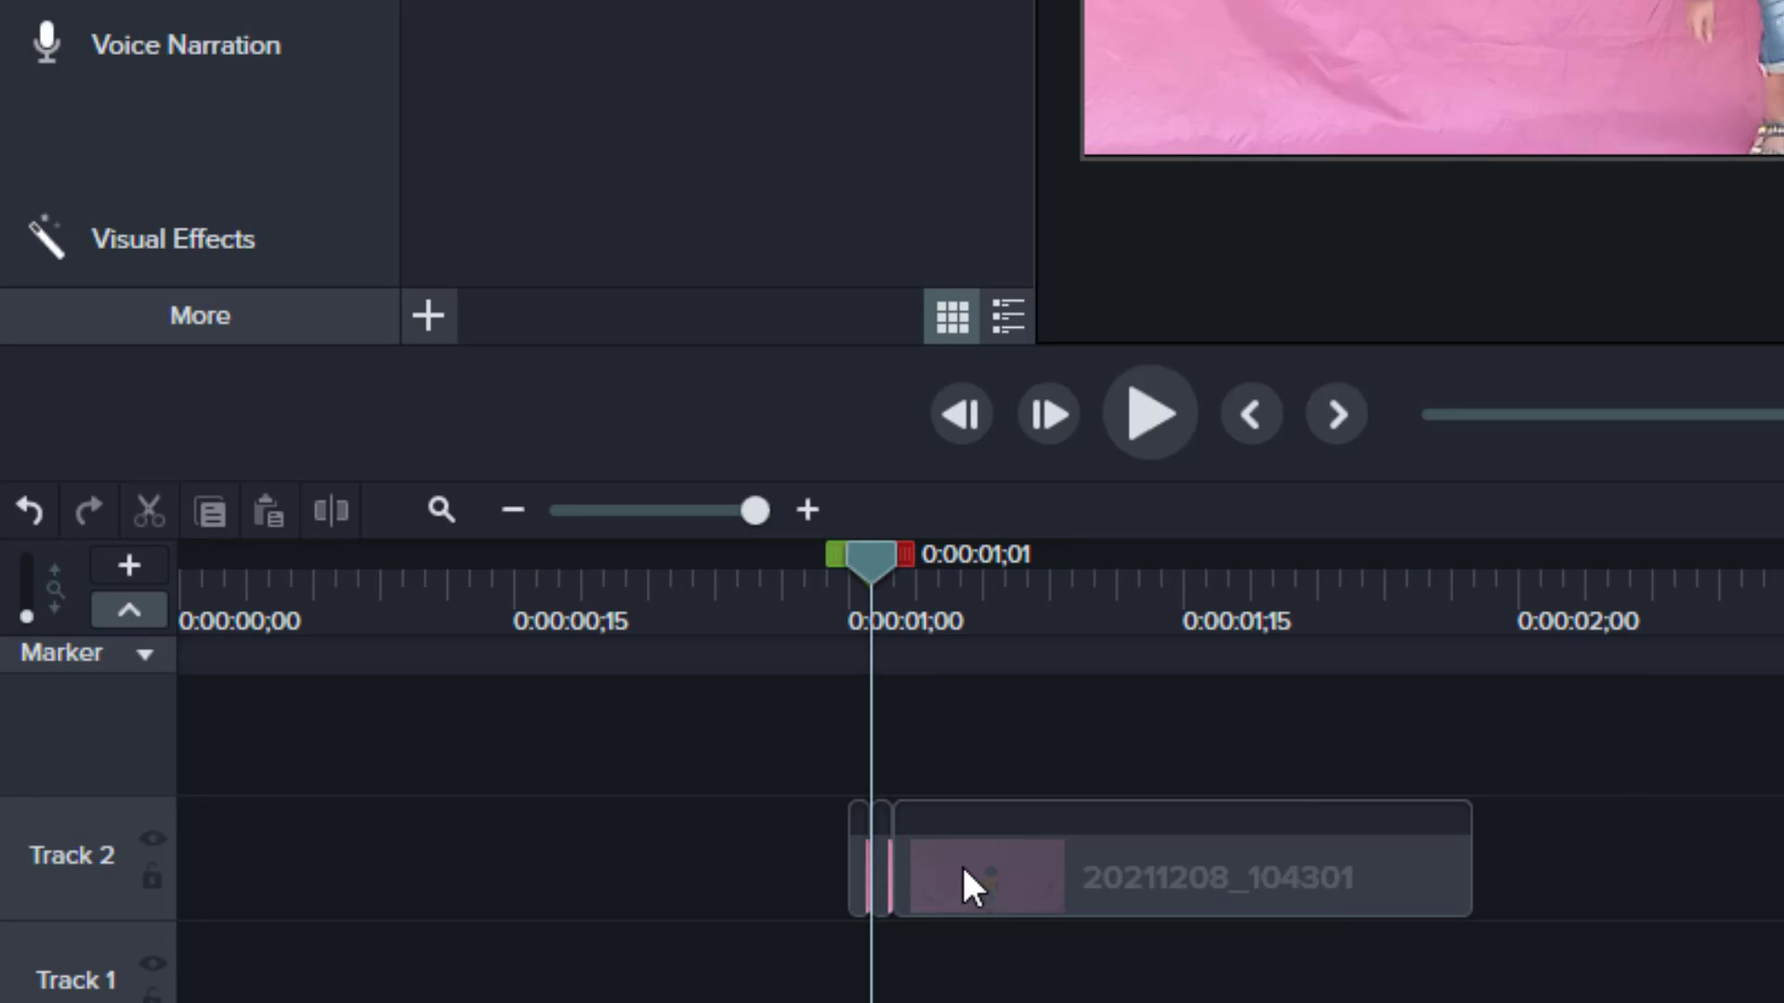
pyautogui.press('.')
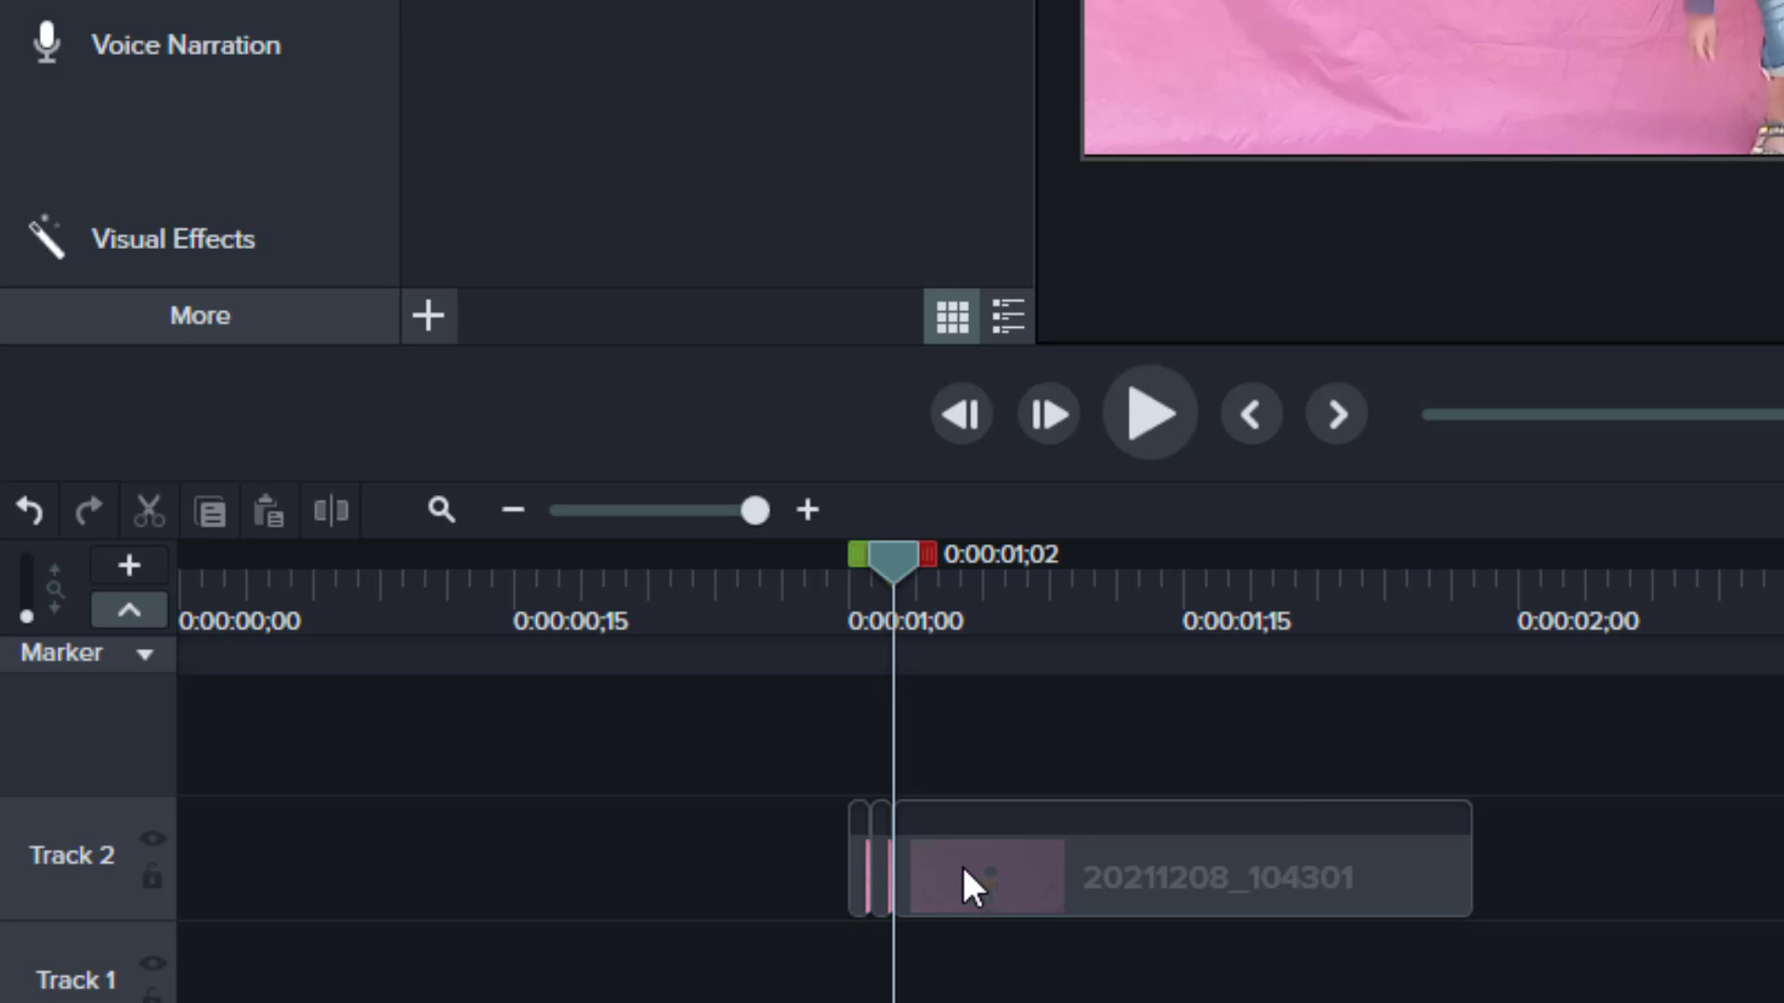
pyautogui.click(1120, 853)
pyautogui.press('.')
pyautogui.press('s')
pyautogui.press('.')
pyautogui.press('s')
pyautogui.click(1121, 853)
pyautogui.press('.')
pyautogui.press('s')
pyautogui.press('.')
pyautogui.press('s')
pyautogui.click(1121, 853)
pyautogui.press('.')
pyautogui.press('s')
pyautogui.press('.')
pyautogui.press('s')
pyautogui.press('.')
pyautogui.press('s')
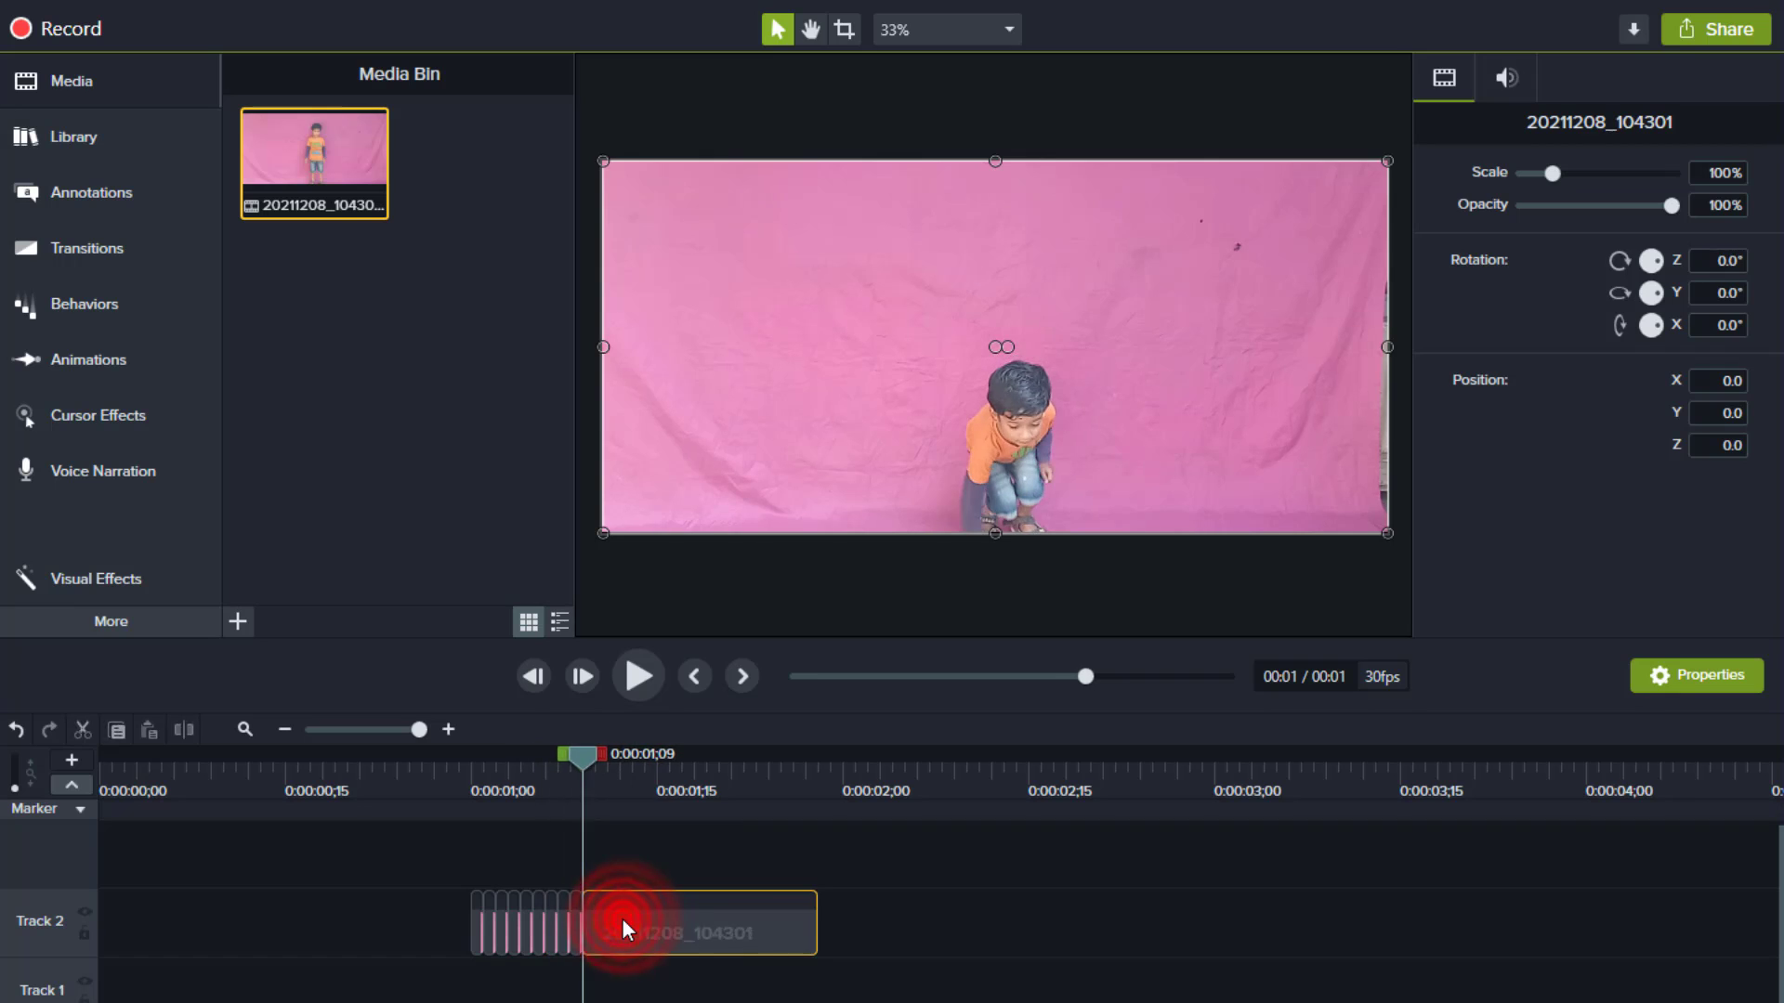
pyautogui.click(1121, 853)
pyautogui.press('.')
pyautogui.press('s')
pyautogui.press('.')
pyautogui.press('s')
pyautogui.press('.')
pyautogui.press('s')
pyautogui.press('.')
pyautogui.press('s')
pyautogui.press('.')
pyautogui.press('.')
pyautogui.press('.')
pyautogui.click(621, 919)
pyautogui.press(',')
pyautogui.press(',')
pyautogui.click(621, 920)
pyautogui.click(726, 926)
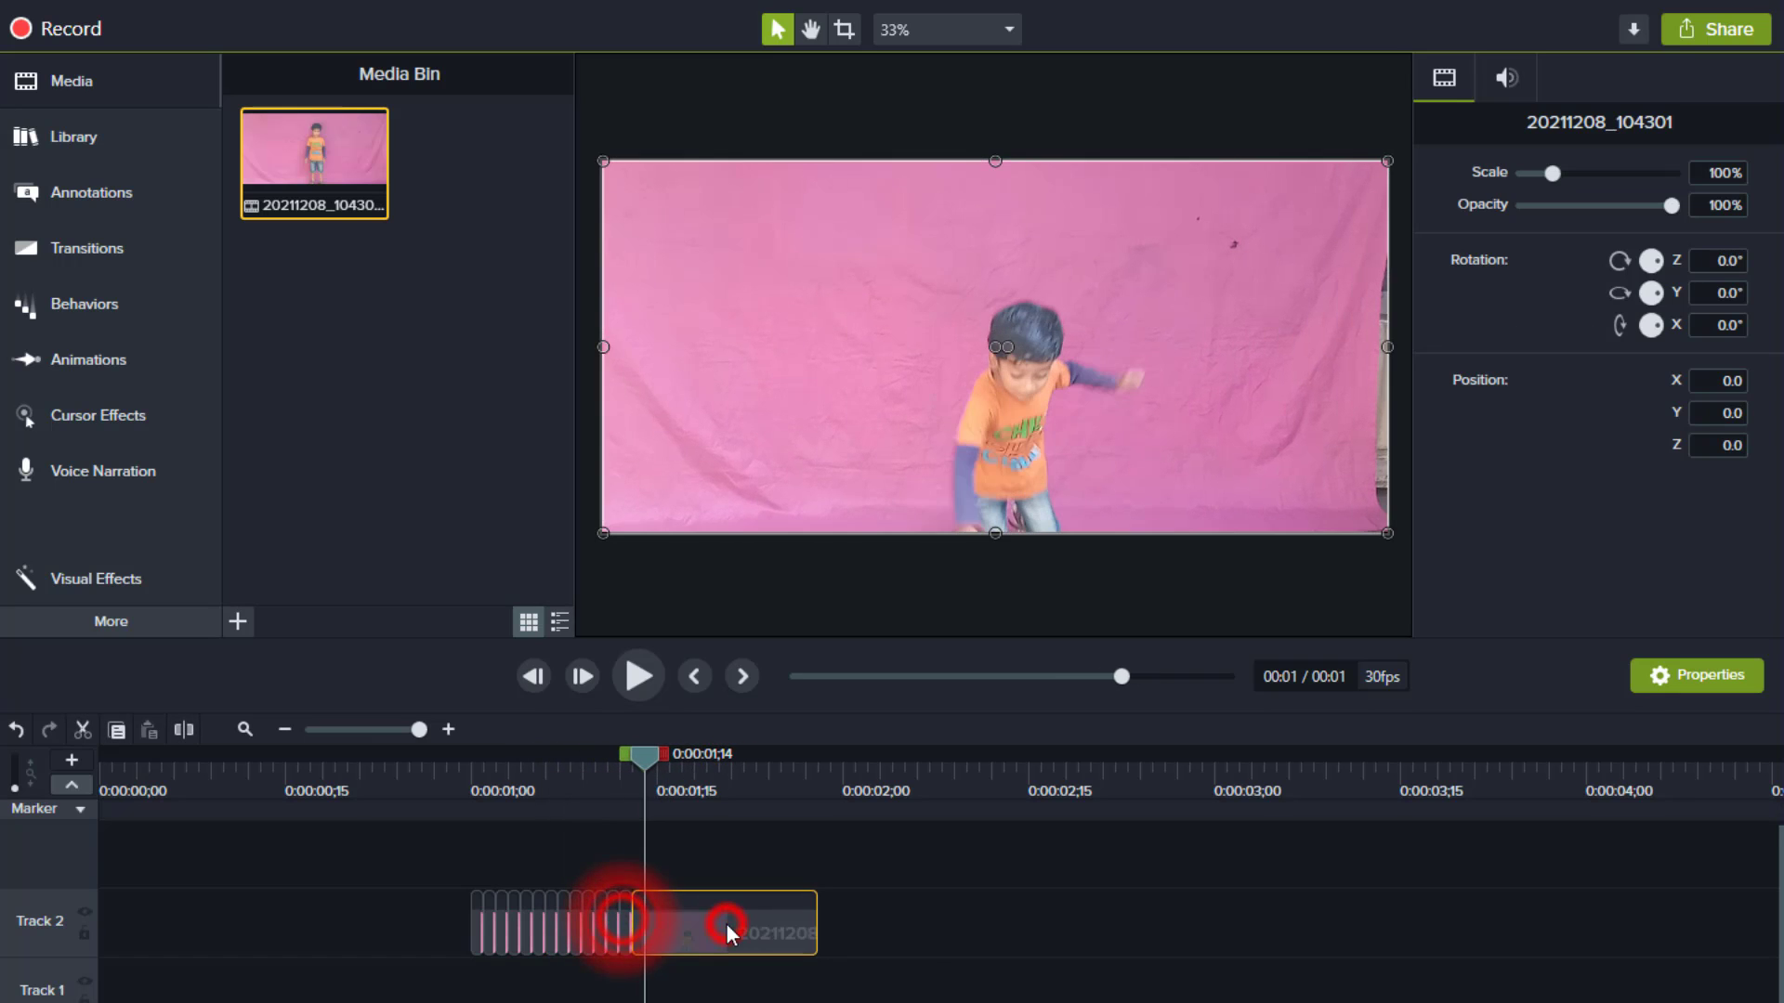
pyautogui.press('s')
pyautogui.press('.')
pyautogui.press('s')
pyautogui.press('.')
pyautogui.press('s')
pyautogui.click(727, 926)
pyautogui.press('.')
pyautogui.press('s')
pyautogui.press('.')
pyautogui.press('s')
pyautogui.press('.')
pyautogui.press('s')
pyautogui.press('.')
pyautogui.press('s')
pyautogui.click(726, 922)
pyautogui.press('.')
pyautogui.press('s')
pyautogui.press('.')
pyautogui.press('s')
pyautogui.click(726, 922)
pyautogui.press('.')
pyautogui.press('s')
pyautogui.click(804, 929)
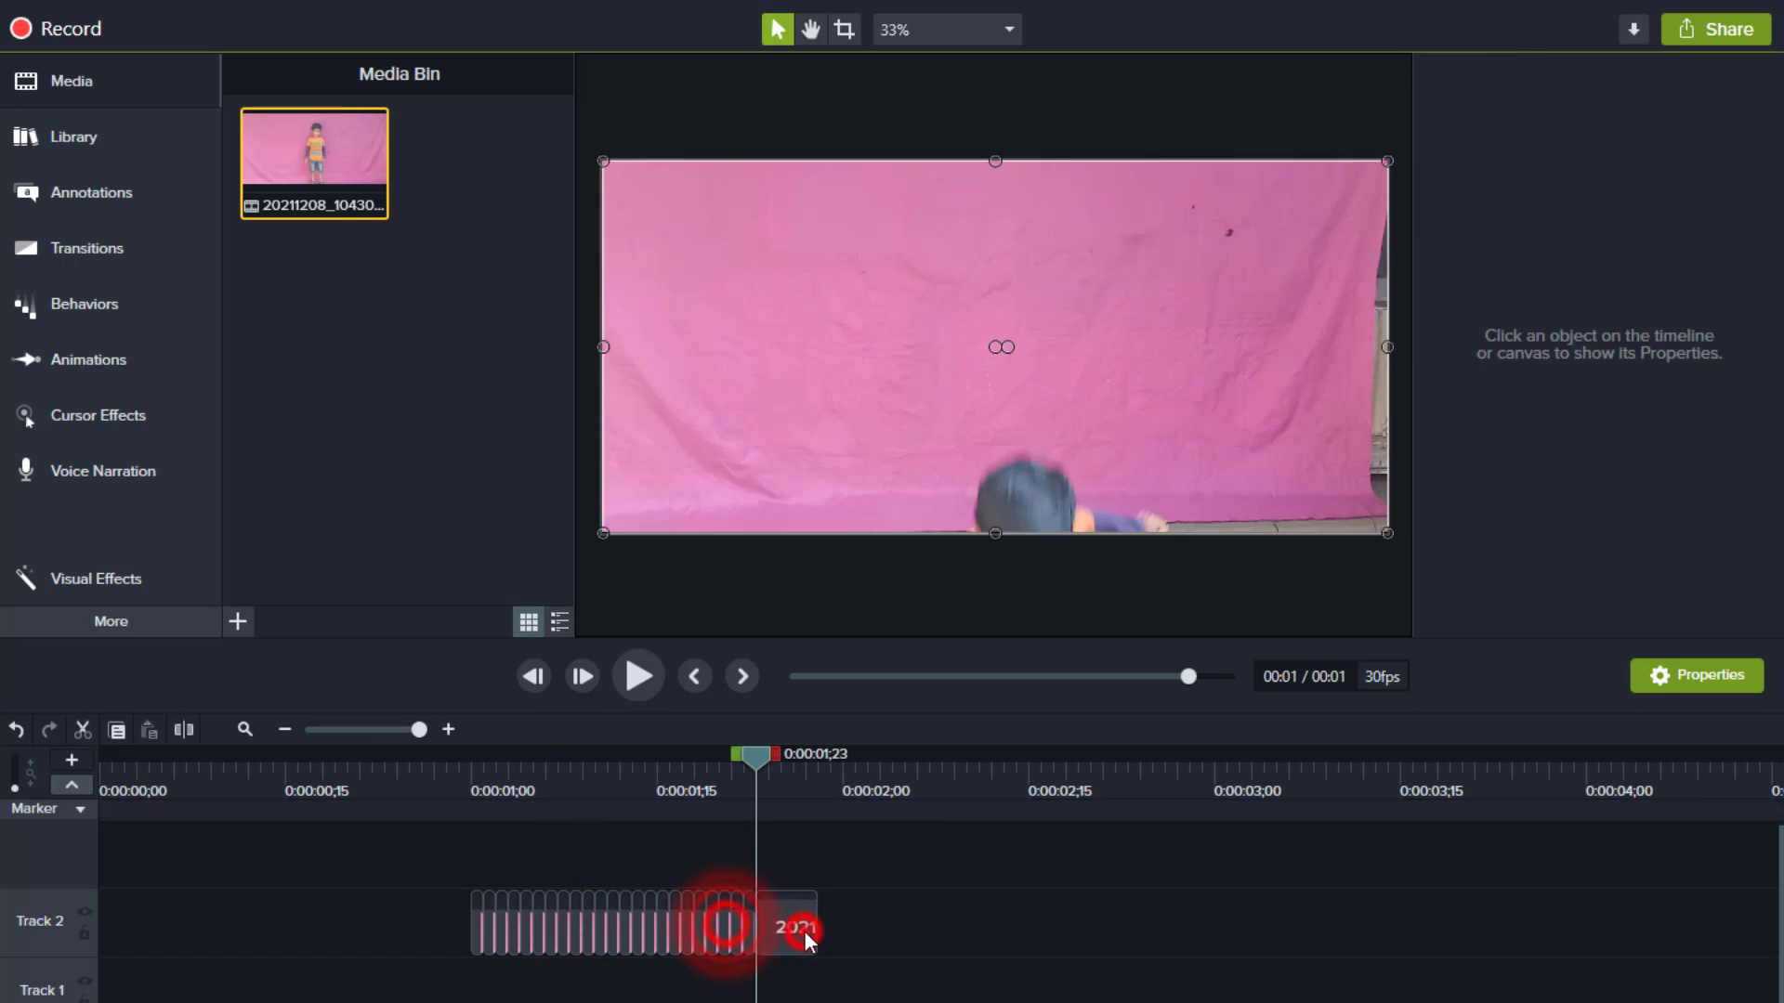
pyautogui.press('.')
pyautogui.press('s')
pyautogui.press('.')
pyautogui.press('s')
pyautogui.press('.')
pyautogui.click(805, 929)
pyautogui.click(873, 926)
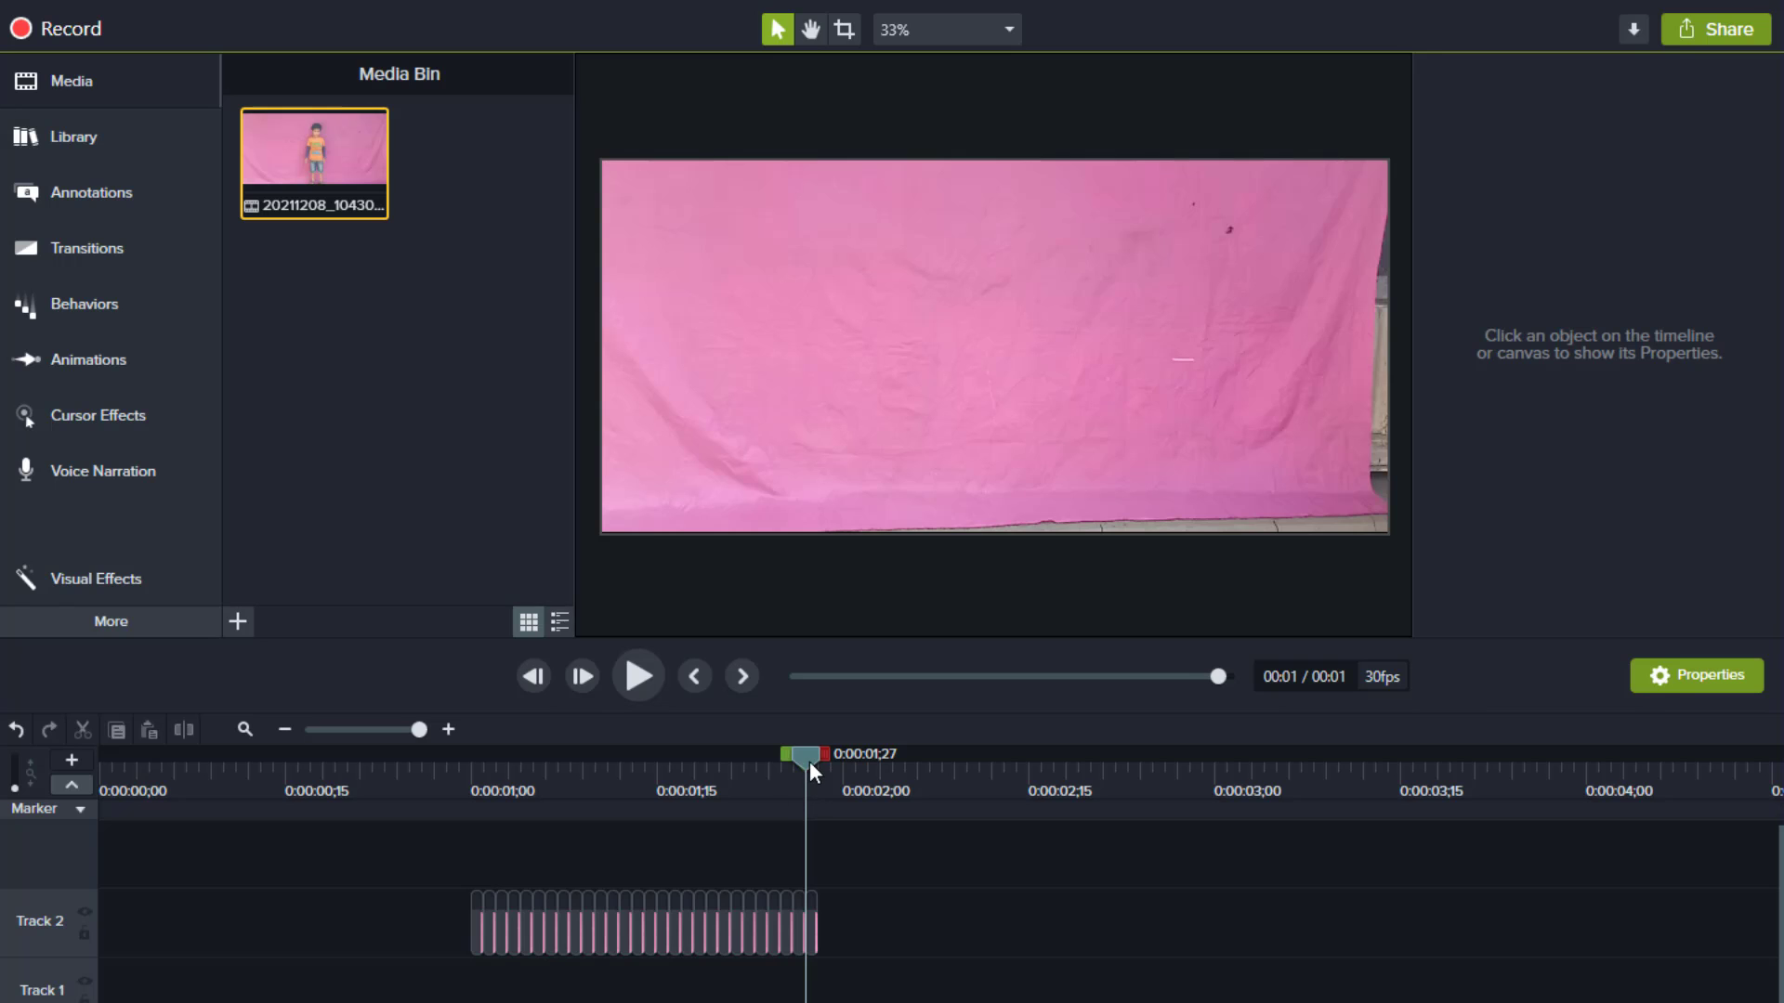
# Step: Move the last one-frame piece of Track 2 up to Track 3 at 0:00:00;29 and place the next-to-last piece directly after it
pyautogui.moveTo(810, 761); pyautogui.dragTo(475, 773)
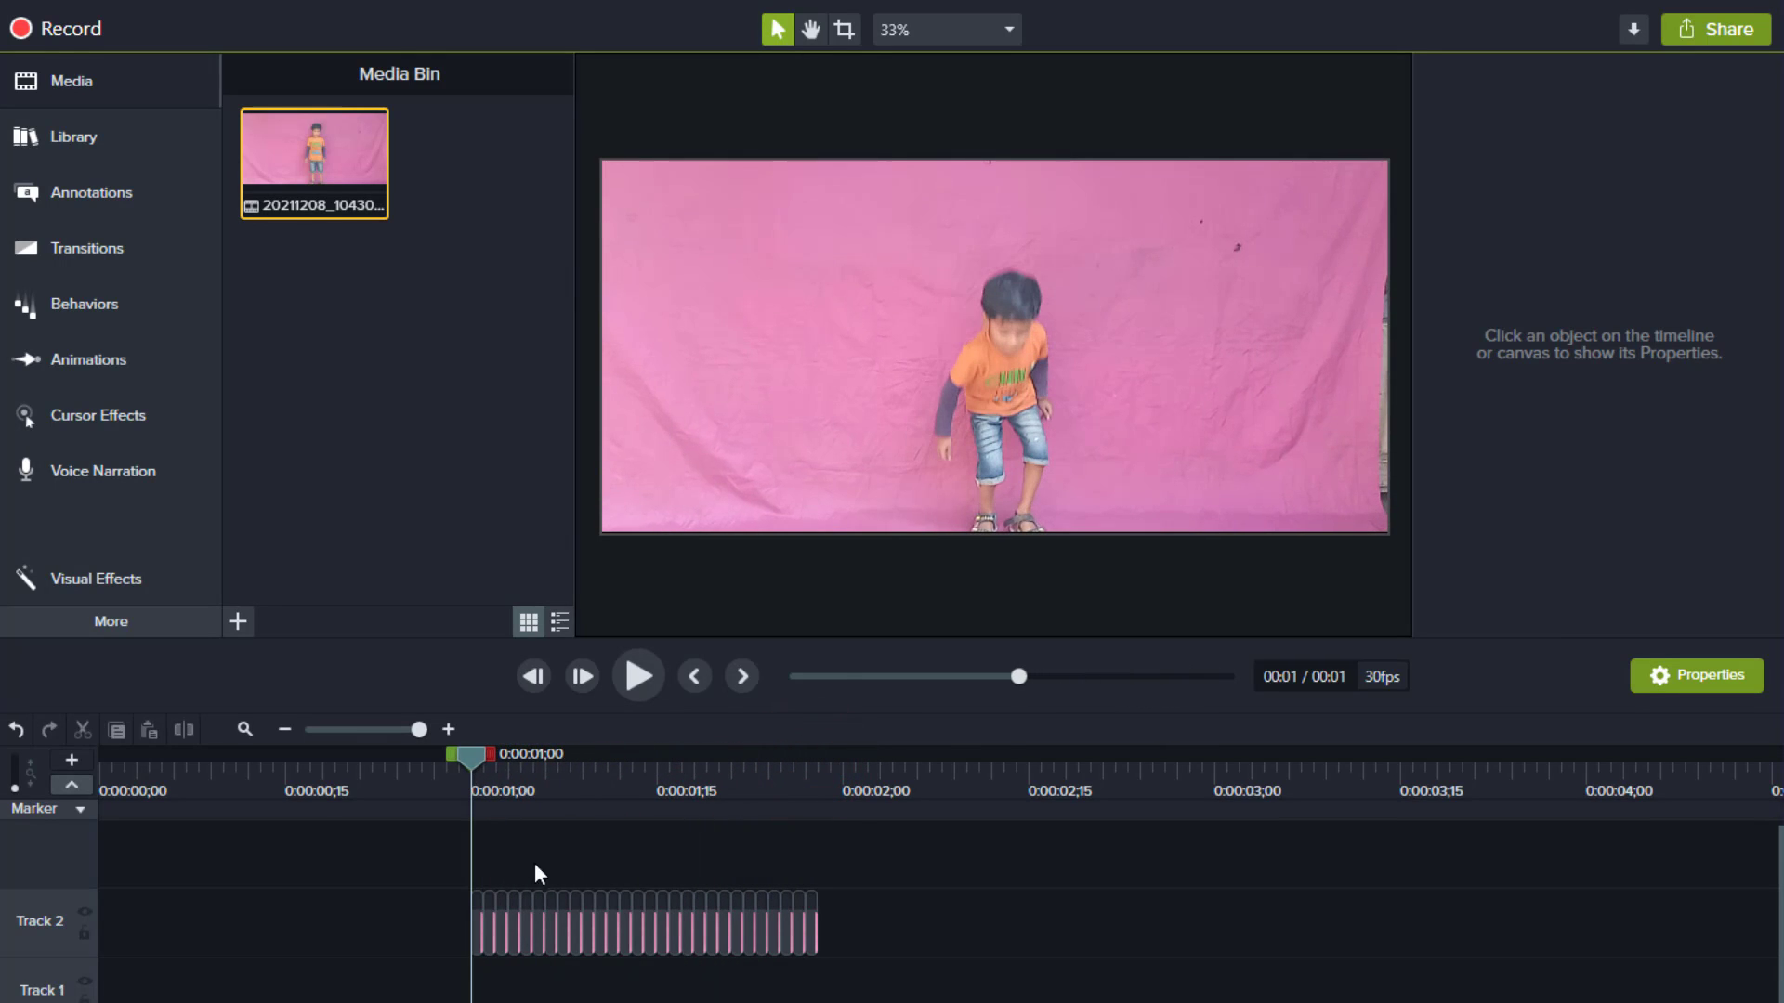
pyautogui.click(814, 922)
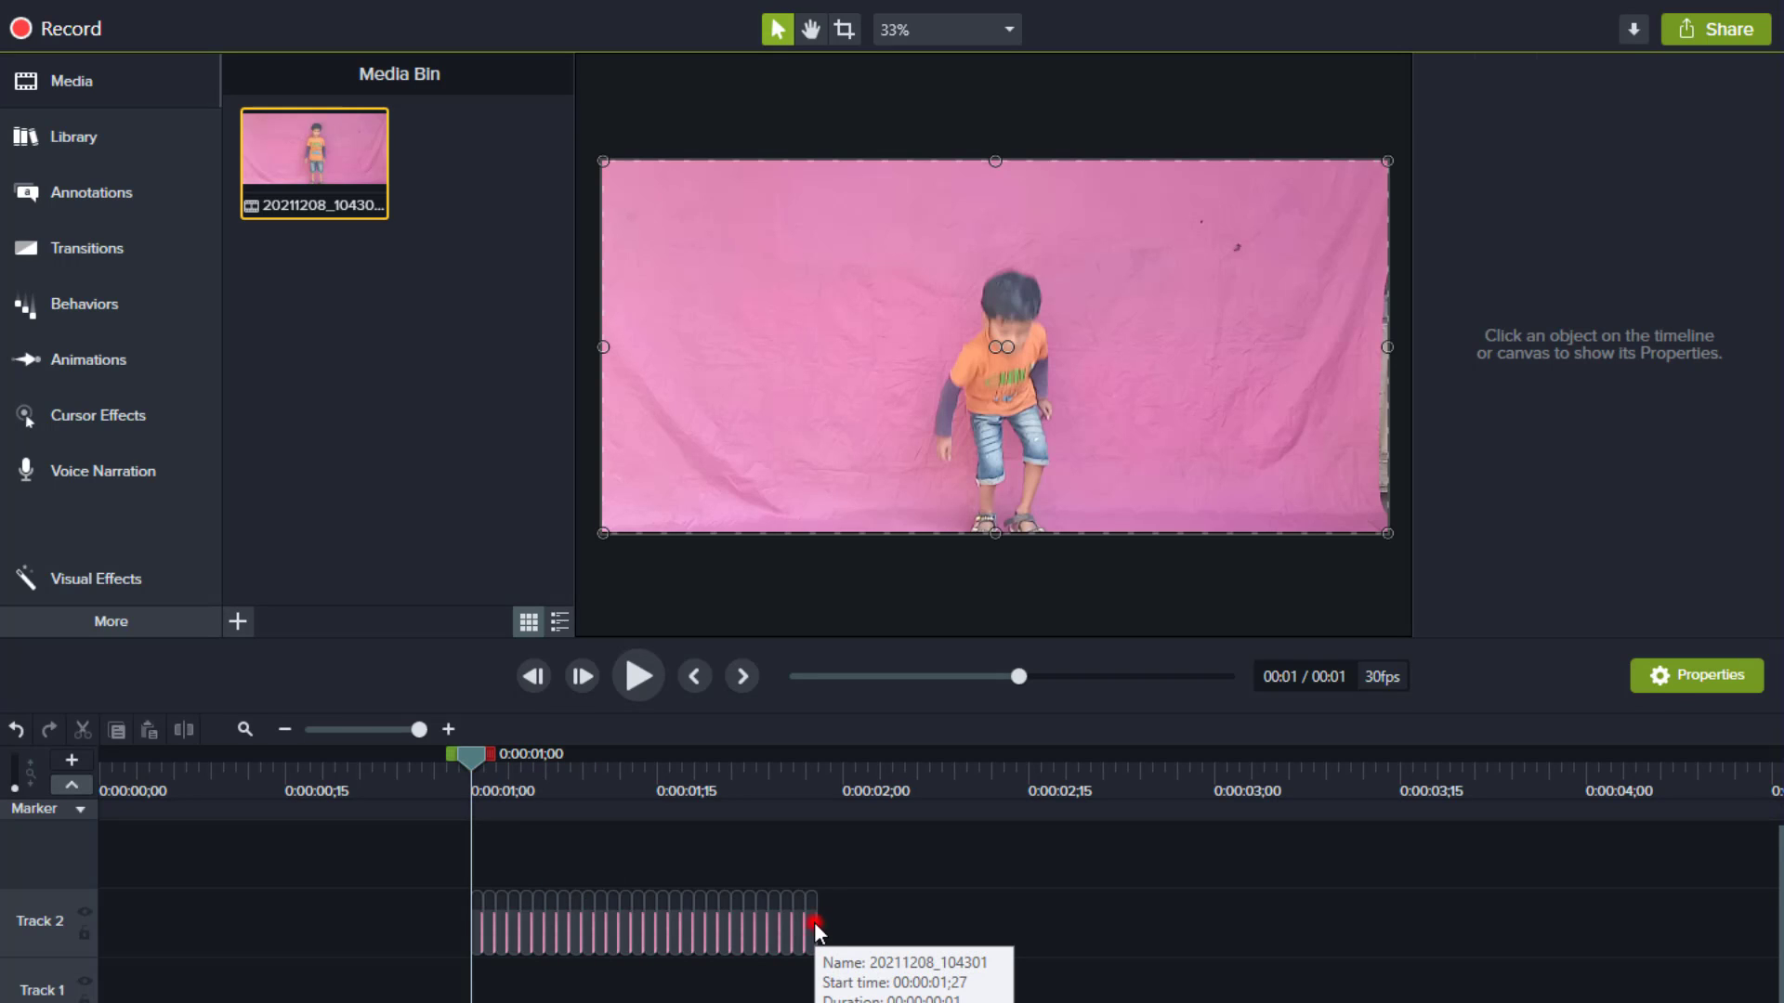
pyautogui.moveTo(461, 753); pyautogui.dragTo(477, 874)
pyautogui.click(797, 939)
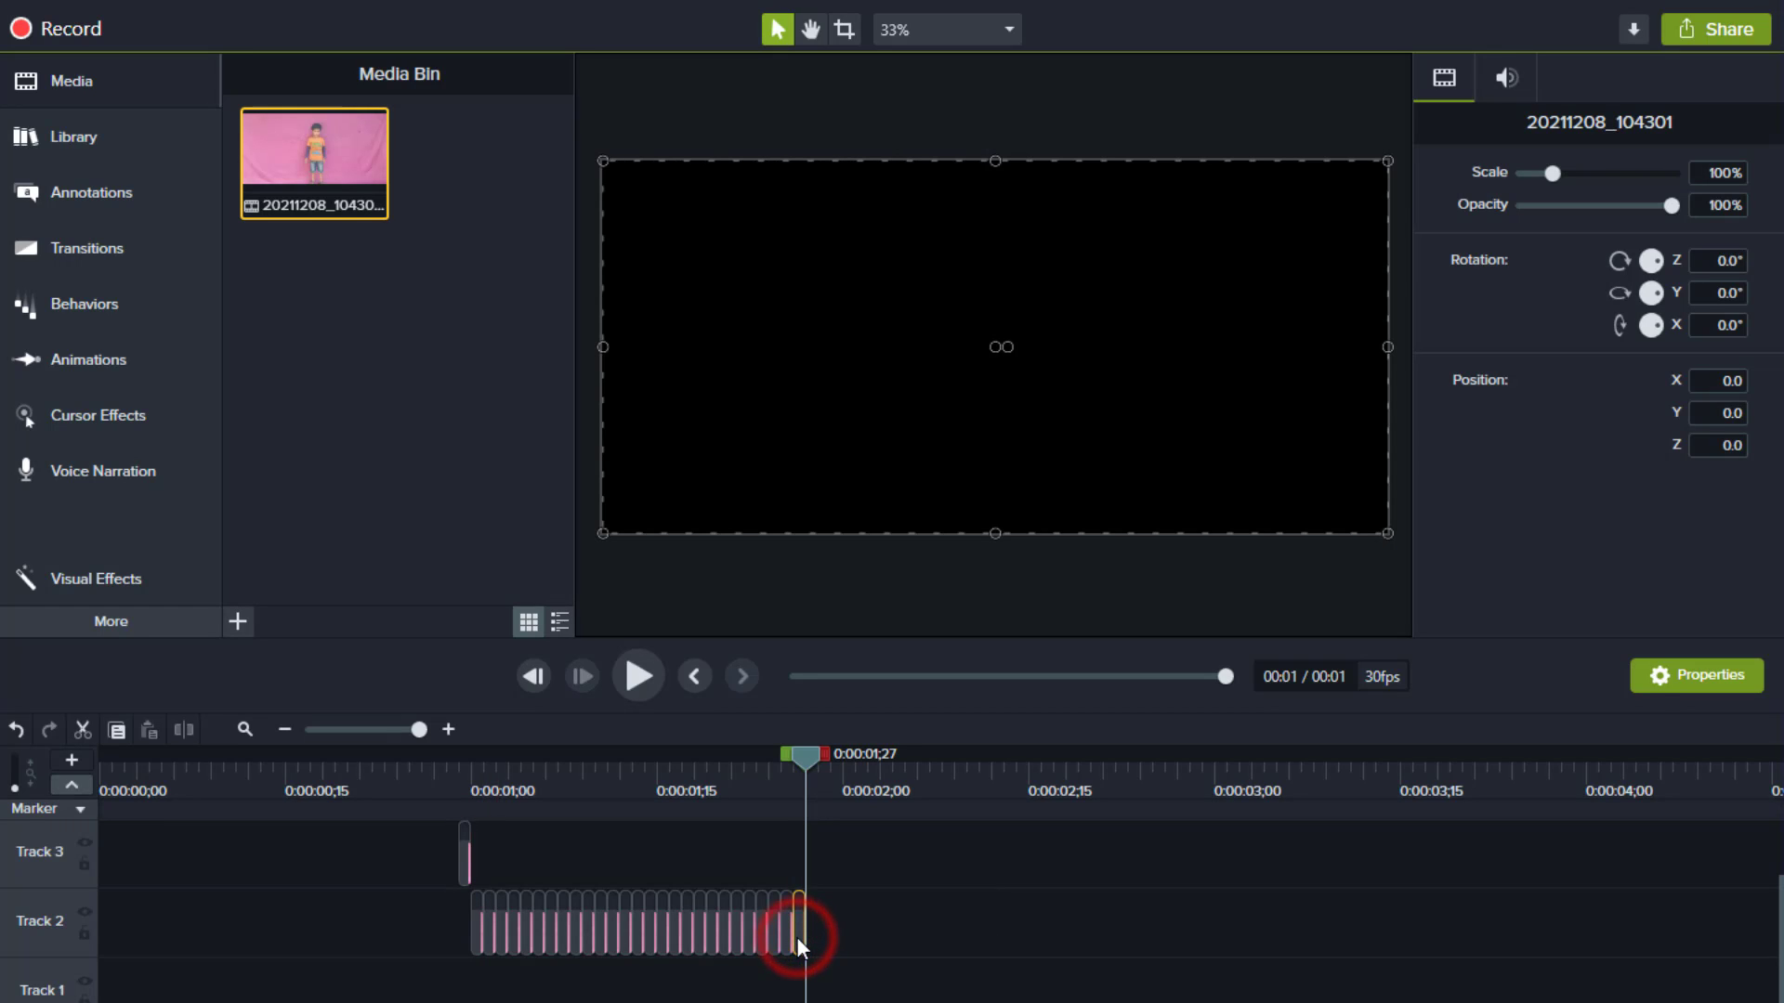
pyautogui.moveTo(796, 937); pyautogui.dragTo(465, 859)
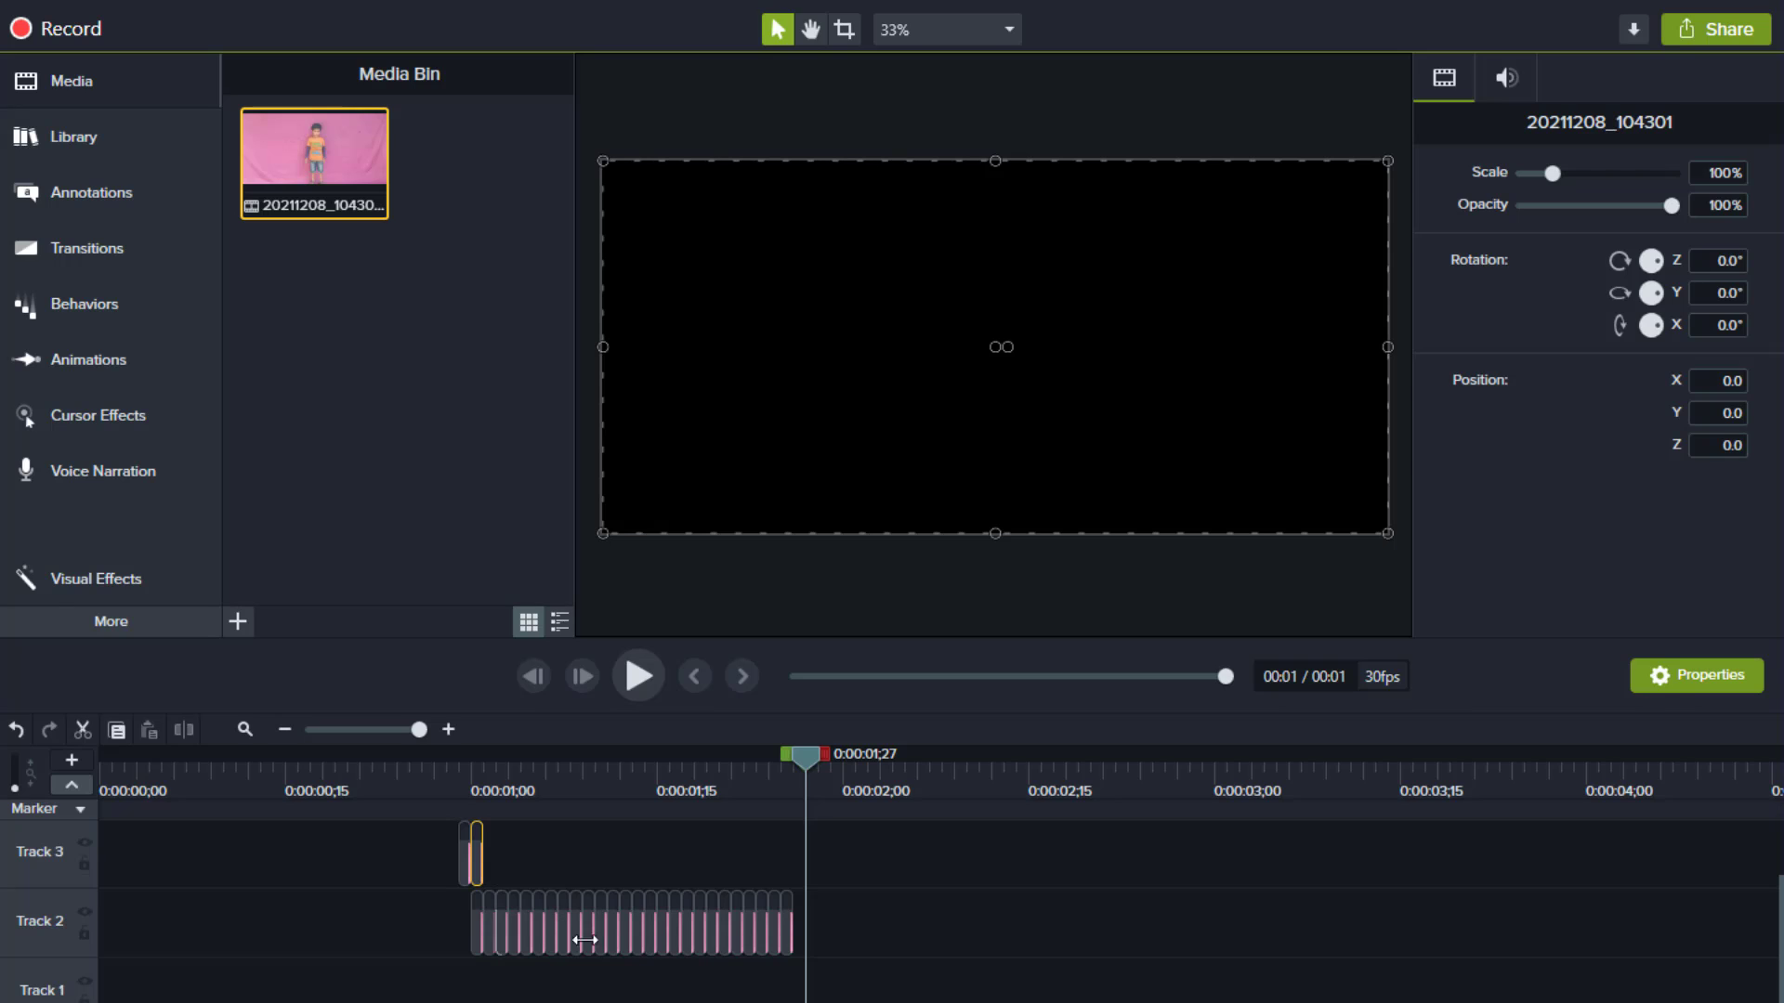
# Step: Move all remaining Track 2 pieces, from last to first, onto Track 3, lining them up end to end in reverse order
pyautogui.moveTo(786, 935); pyautogui.dragTo(466, 861)
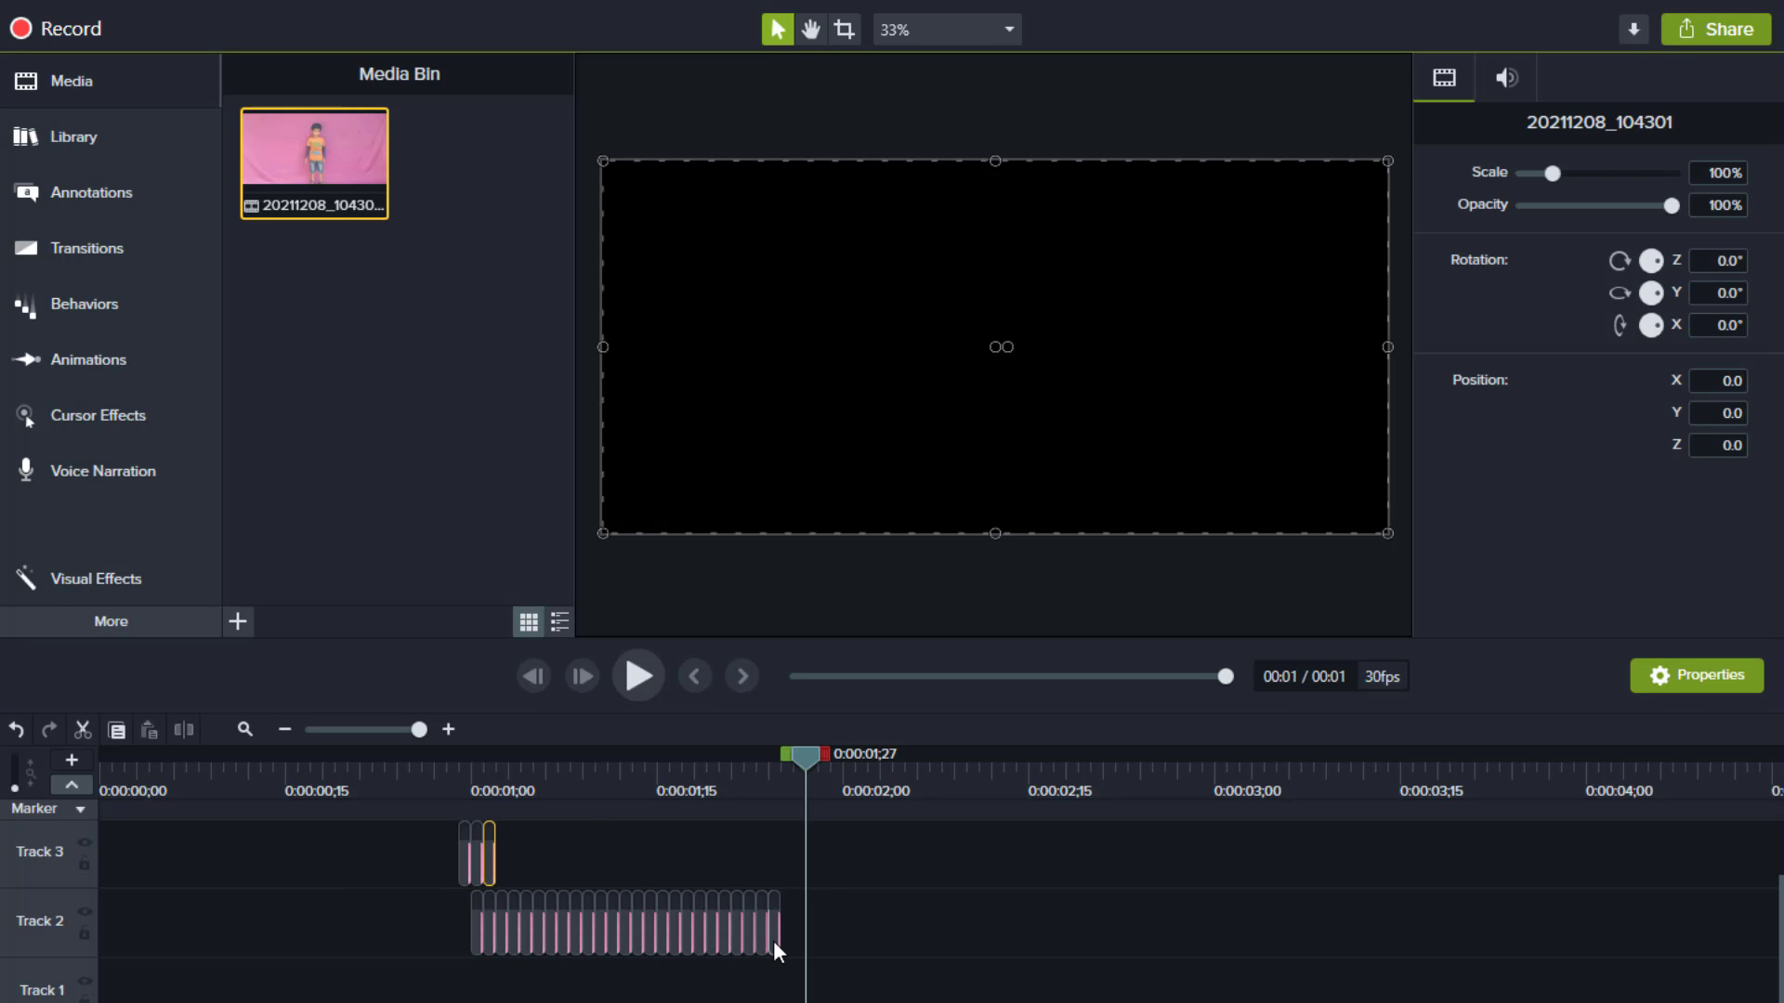
pyautogui.moveTo(773, 935); pyautogui.dragTo(509, 862)
pyautogui.moveTo(768, 940); pyautogui.dragTo(557, 866)
pyautogui.moveTo(712, 935); pyautogui.dragTo(599, 875)
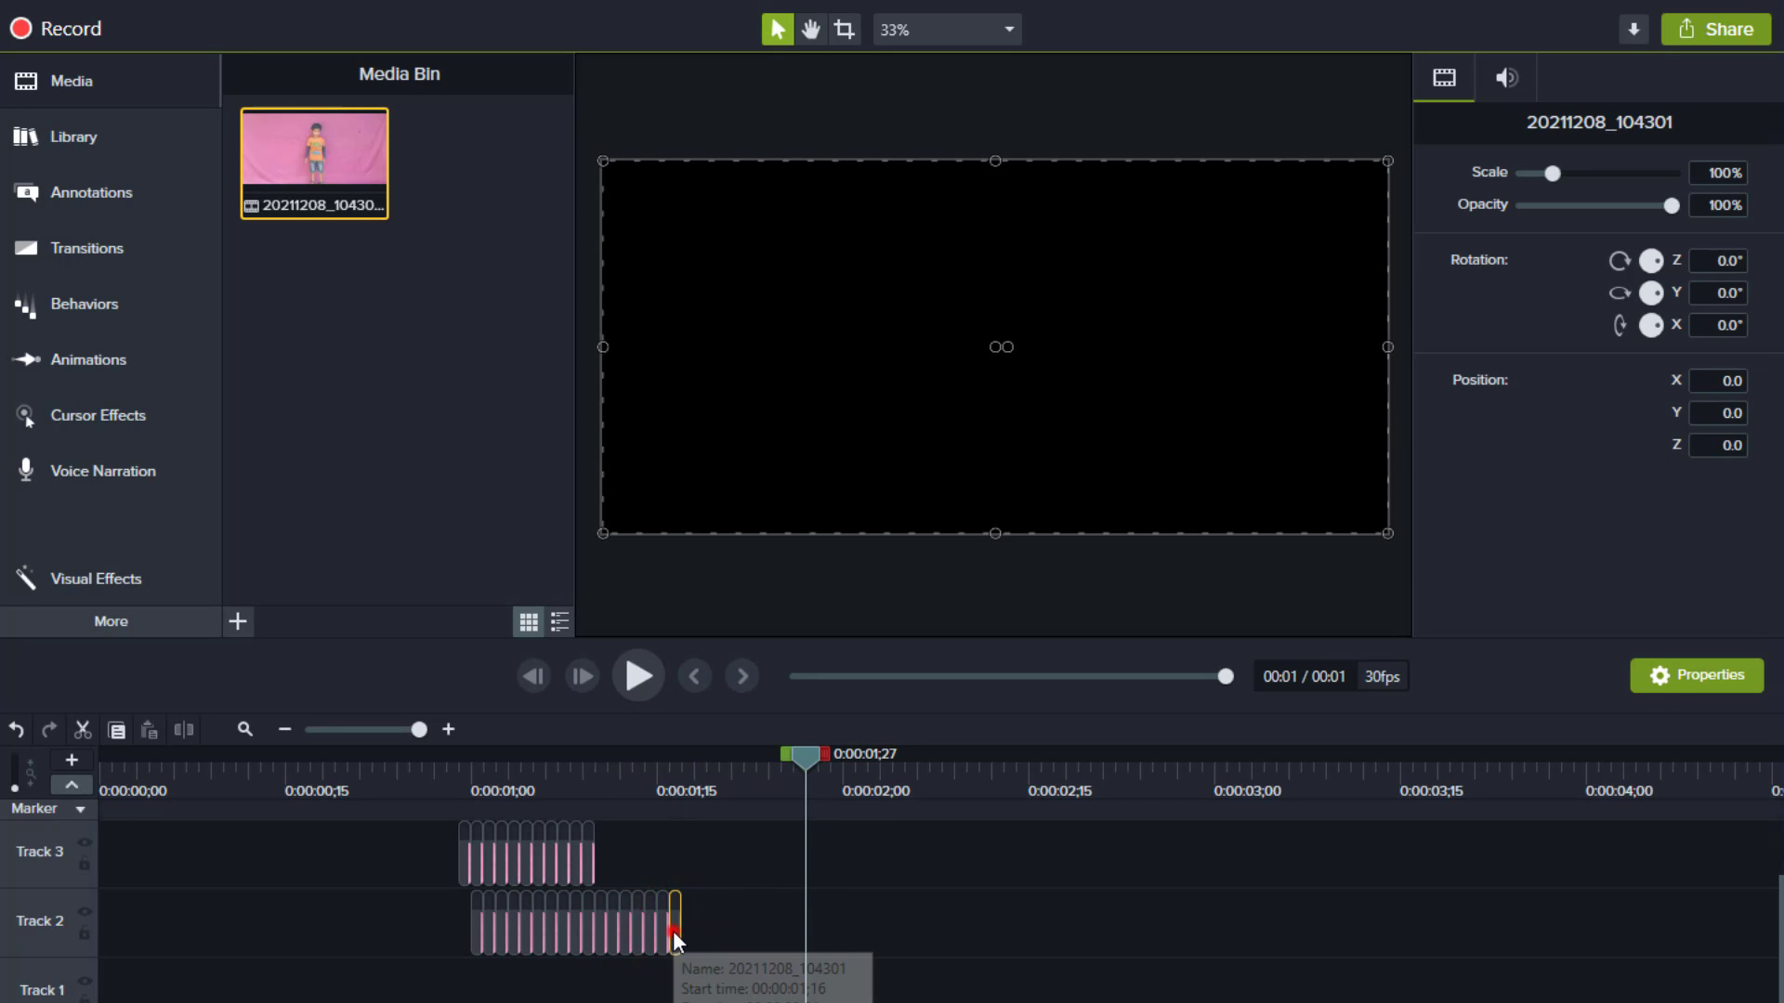
pyautogui.moveTo(661, 933); pyautogui.dragTo(638, 874)
pyautogui.moveTo(626, 923); pyautogui.dragTo(704, 883)
pyautogui.click(614, 932)
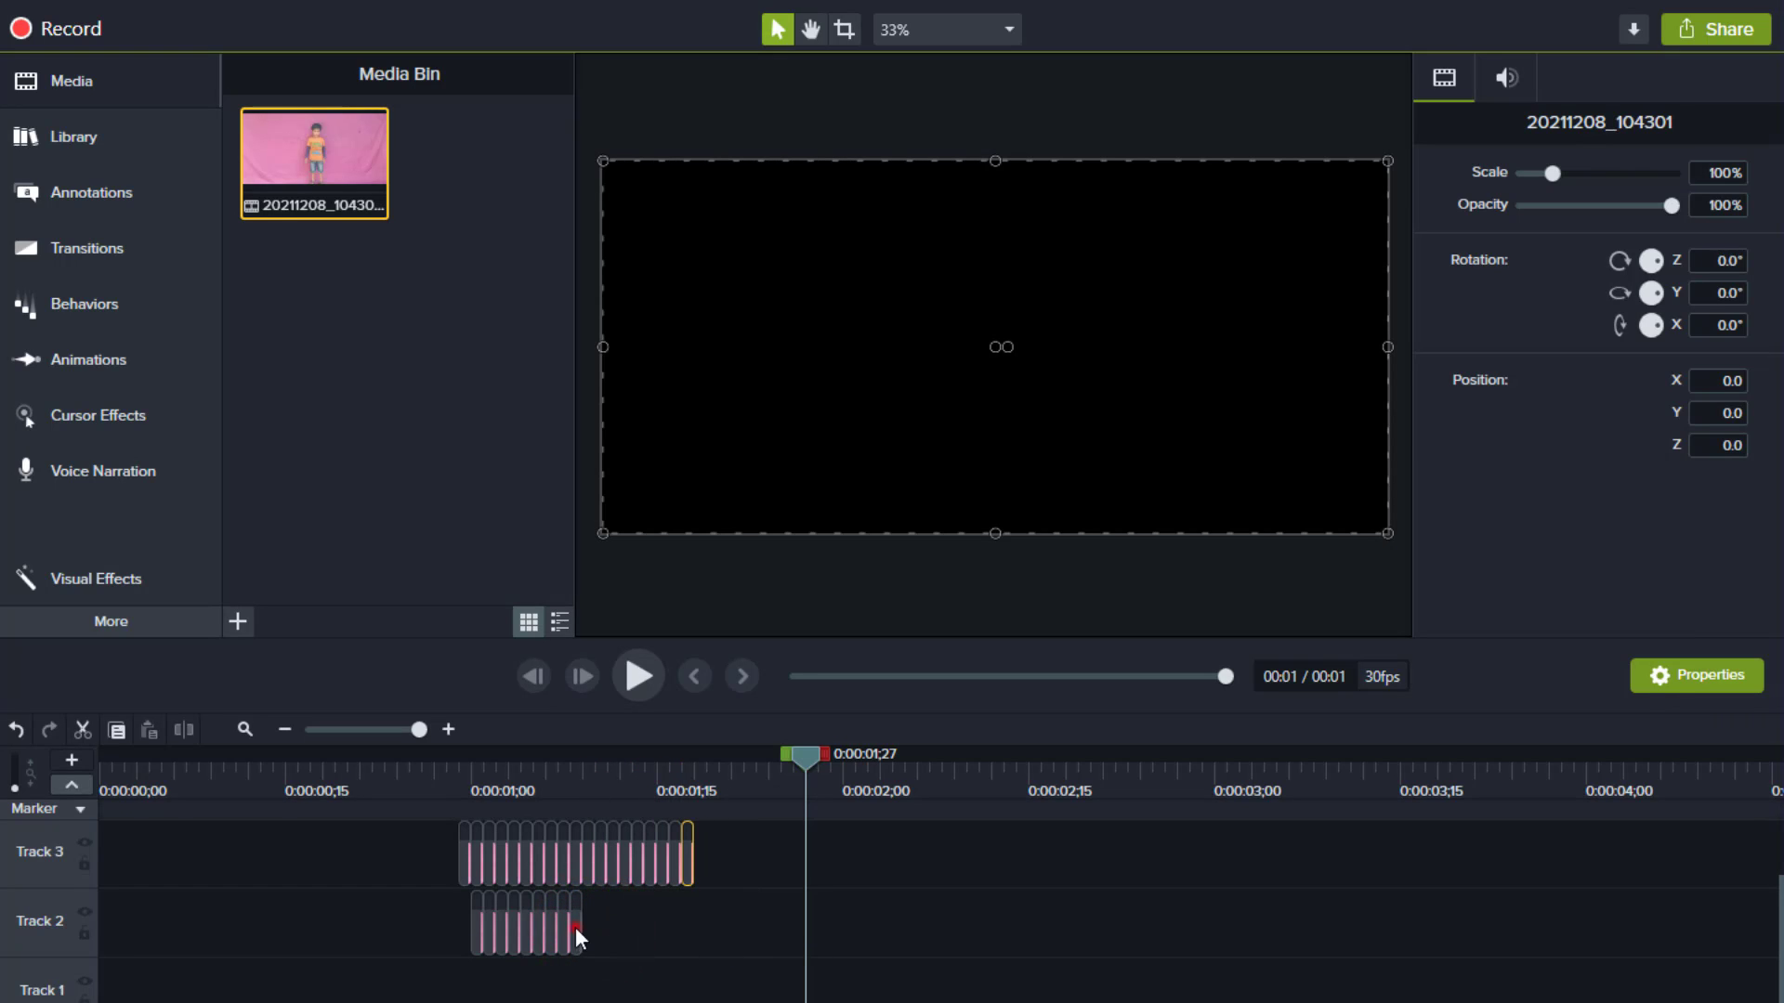
pyautogui.moveTo(576, 928); pyautogui.dragTo(736, 869)
pyautogui.moveTo(535, 948); pyautogui.dragTo(756, 878)
pyautogui.moveTo(499, 927); pyautogui.dragTo(808, 909)
pyautogui.moveTo(813, 764); pyautogui.dragTo(855, 763)
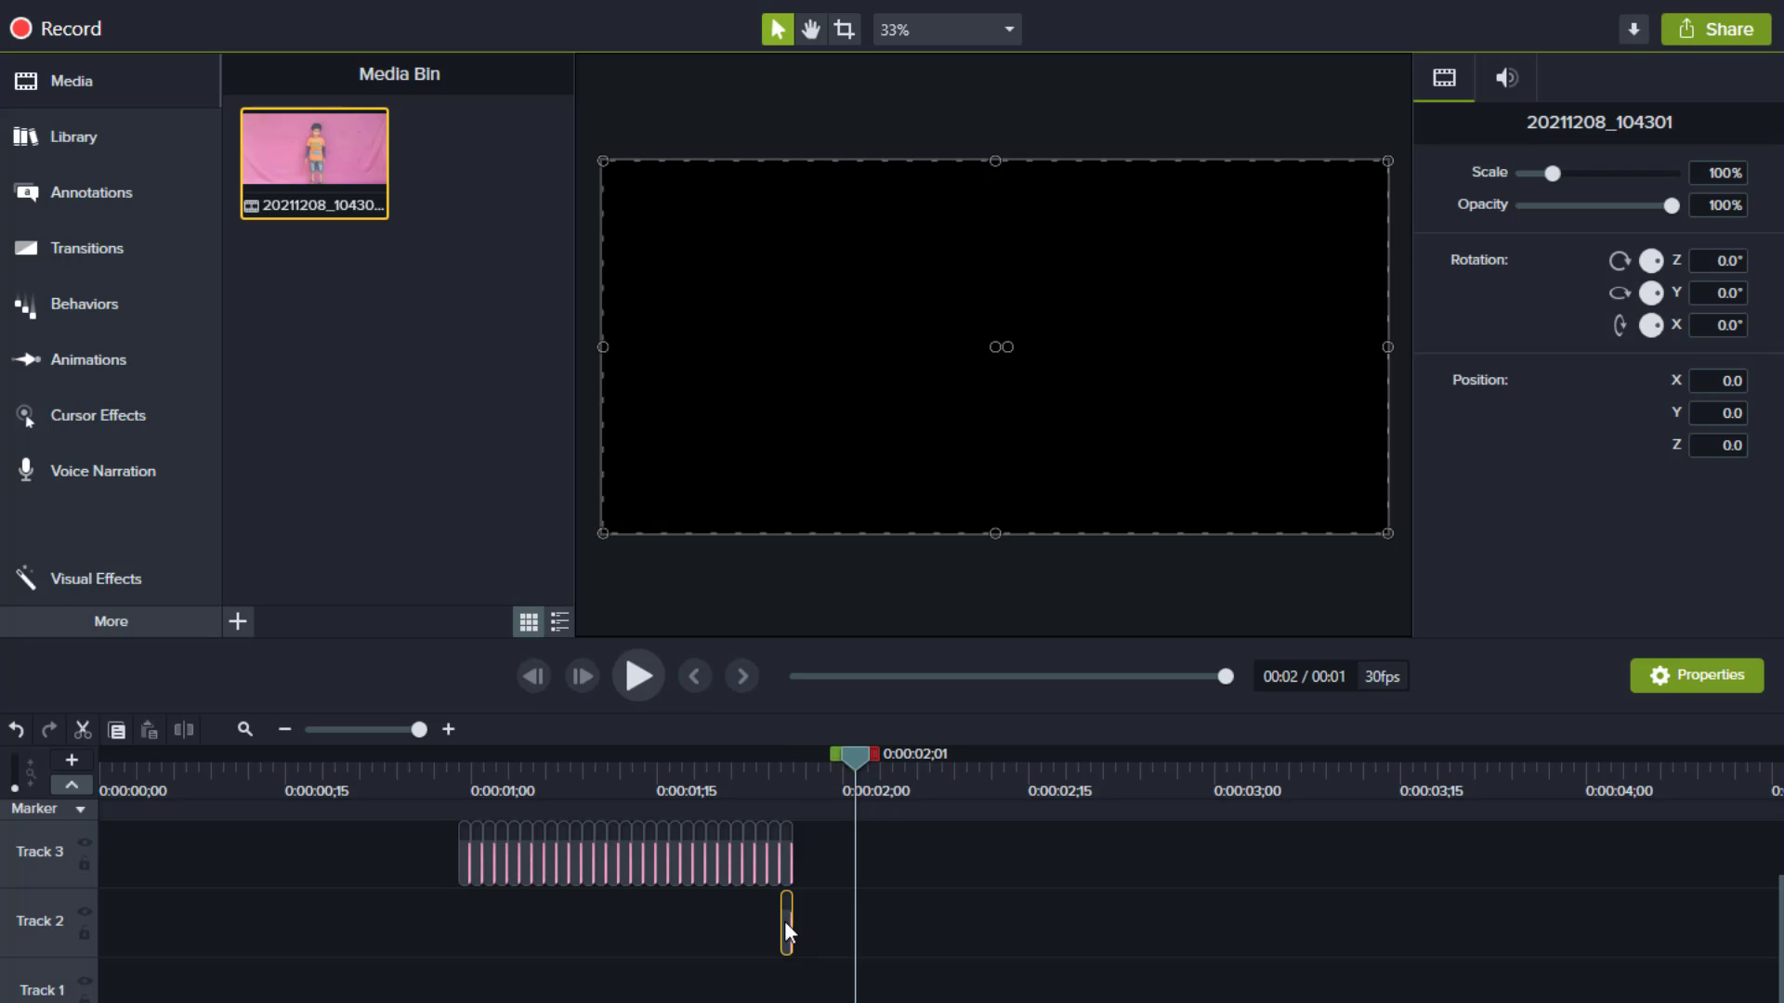
pyautogui.moveTo(789, 922); pyautogui.dragTo(801, 879)
pyautogui.click(817, 862)
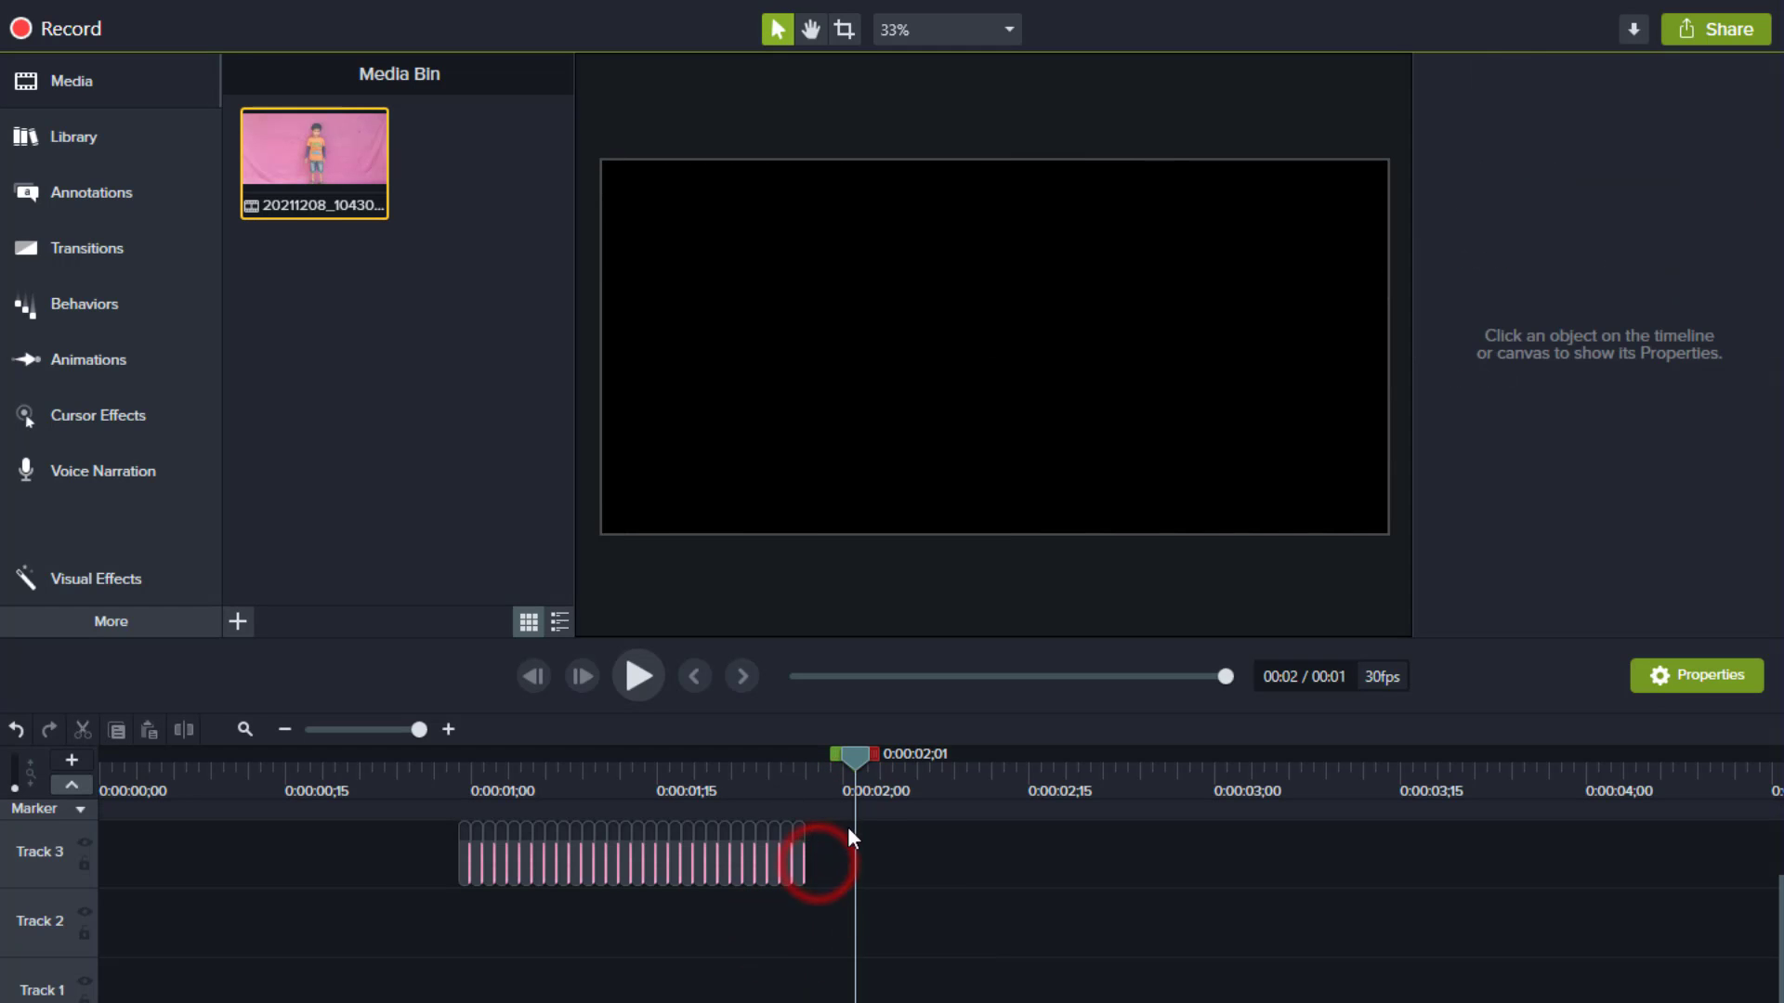
# Step: Play back the reordered one-frame pieces on Track 3 from before their start to check the reversed motion
pyautogui.moveTo(856, 760); pyautogui.dragTo(460, 766)
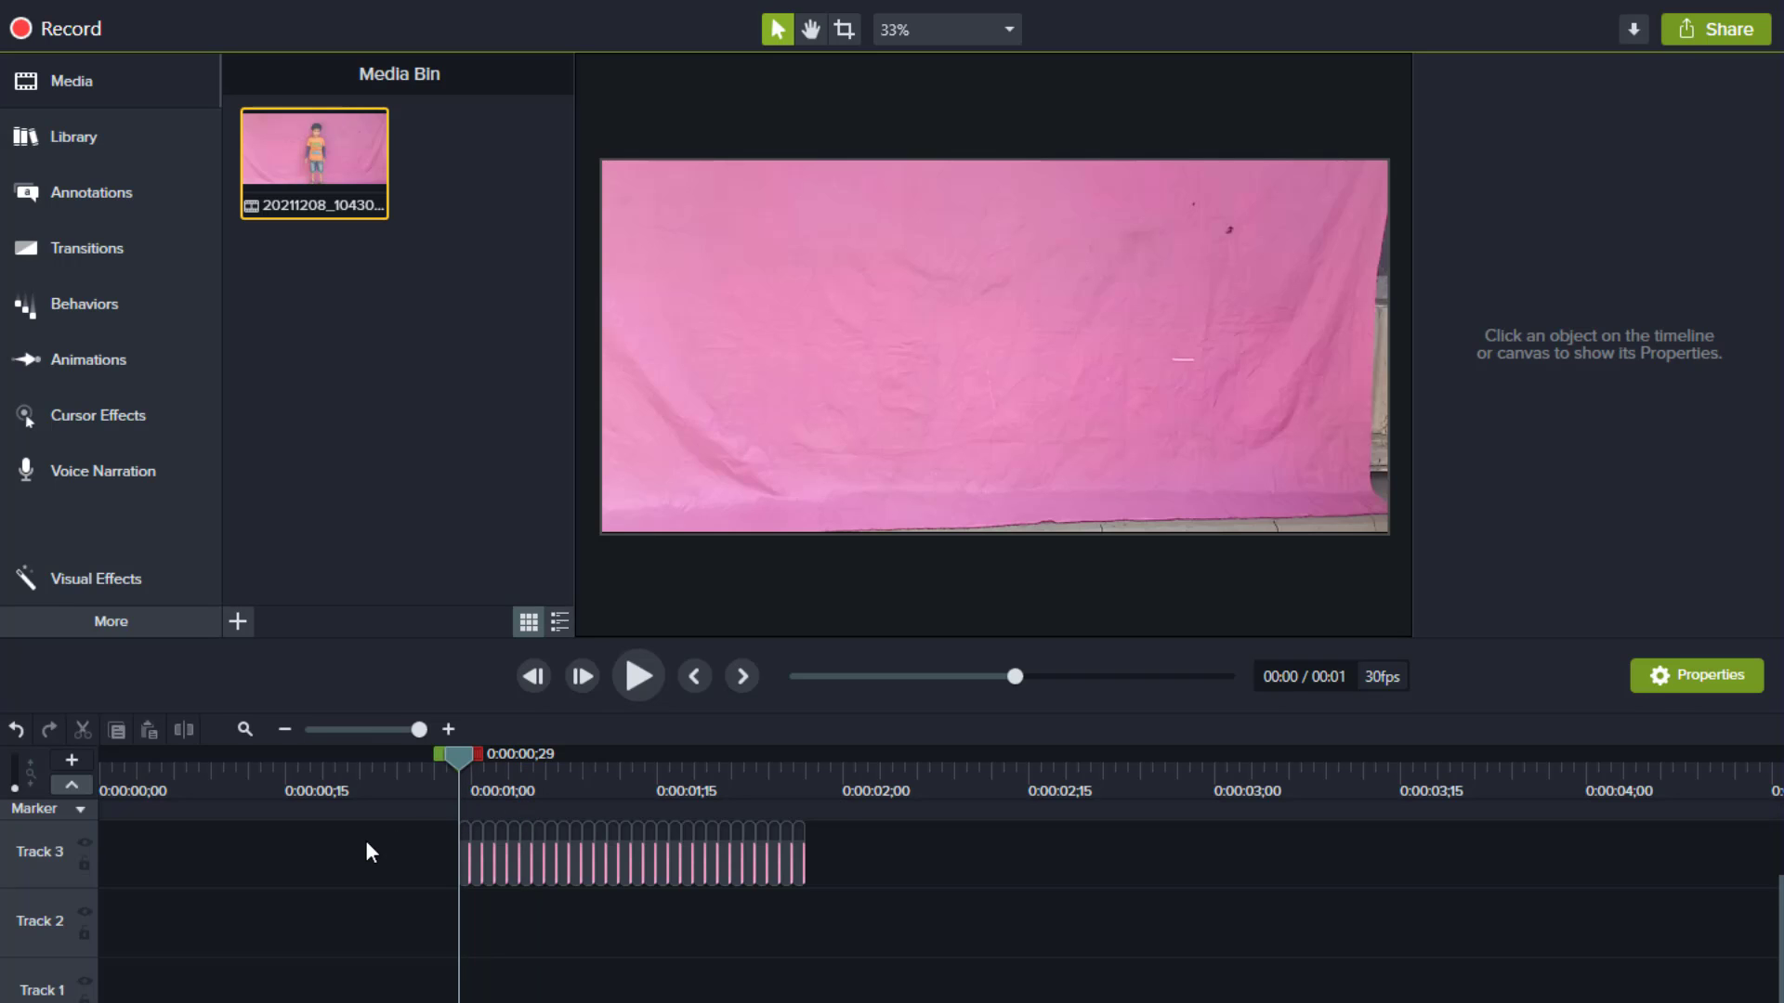
pyautogui.click(628, 678)
pyautogui.click(627, 679)
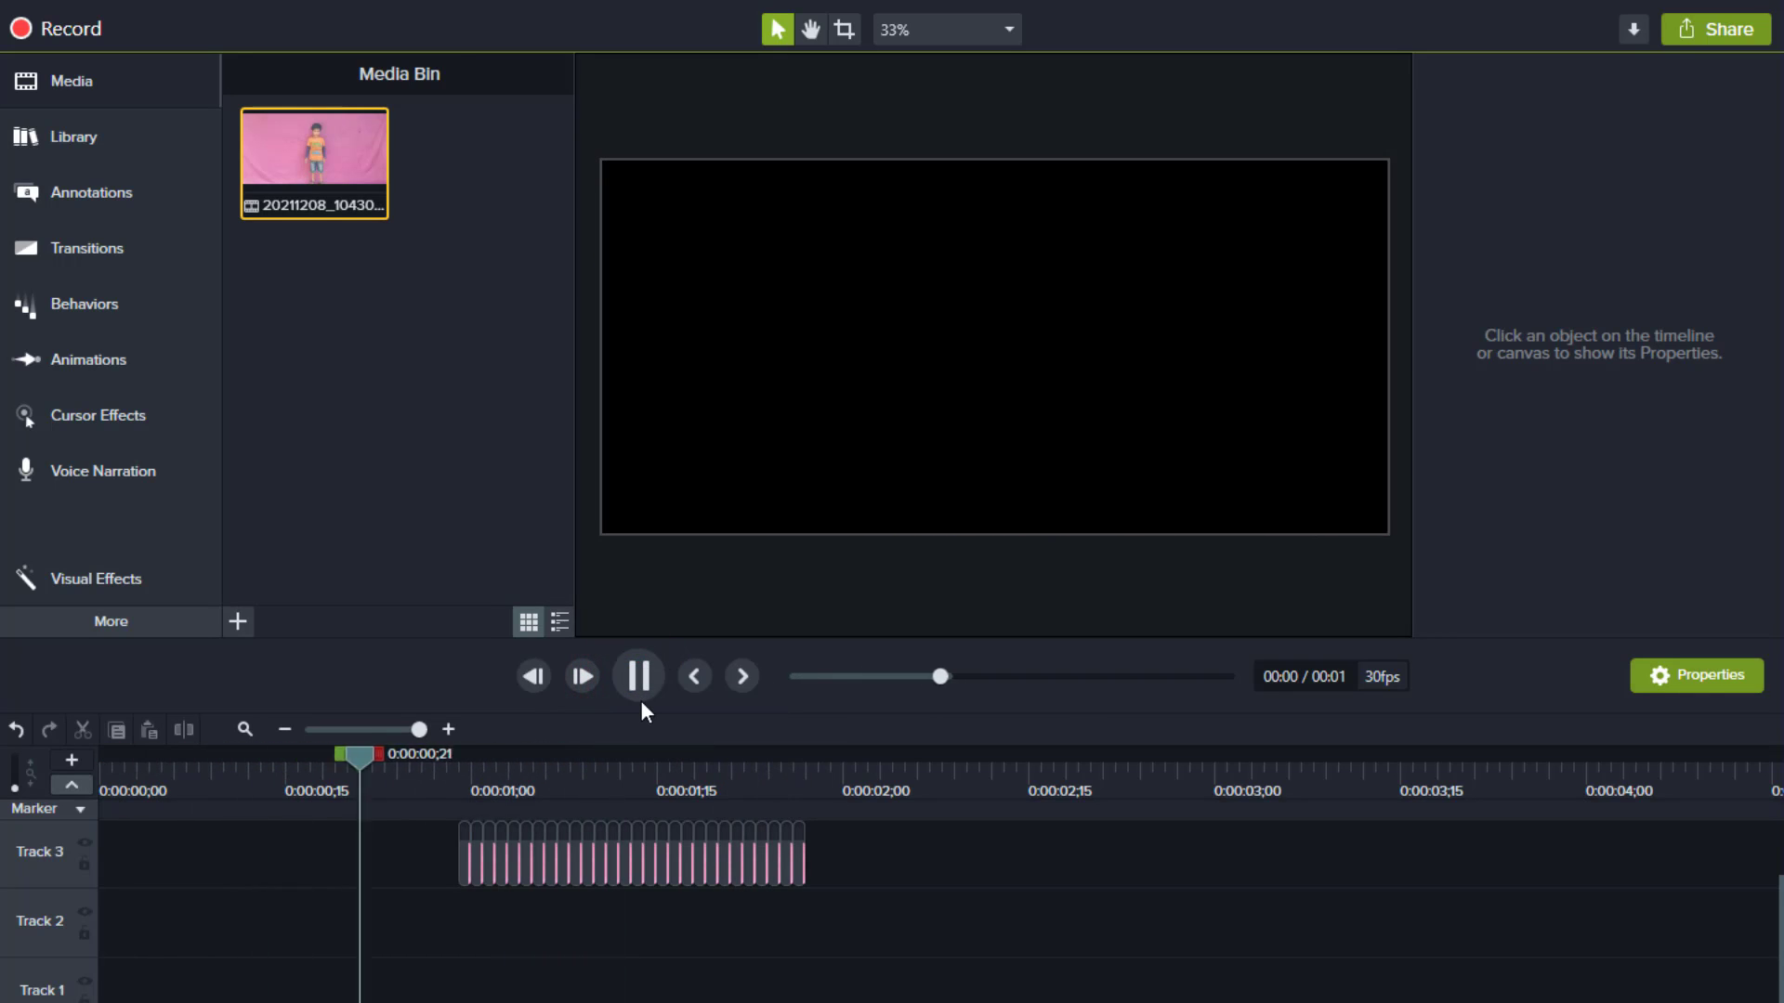
pyautogui.click(637, 680)
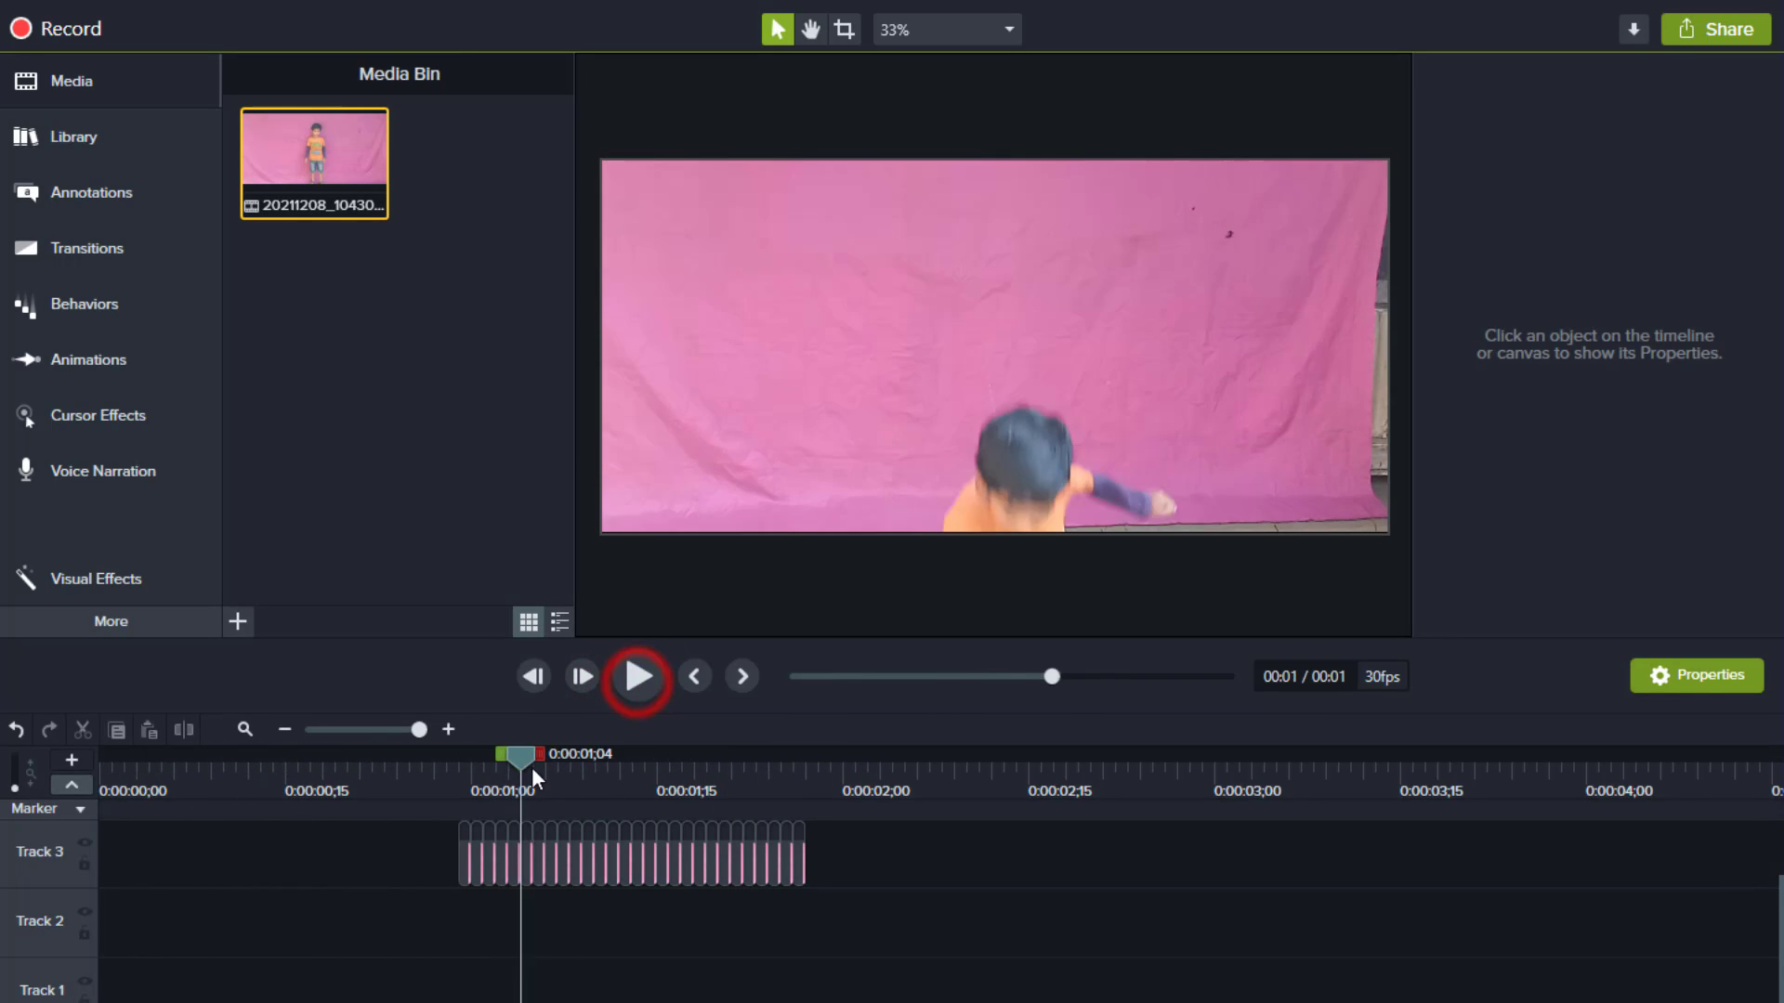